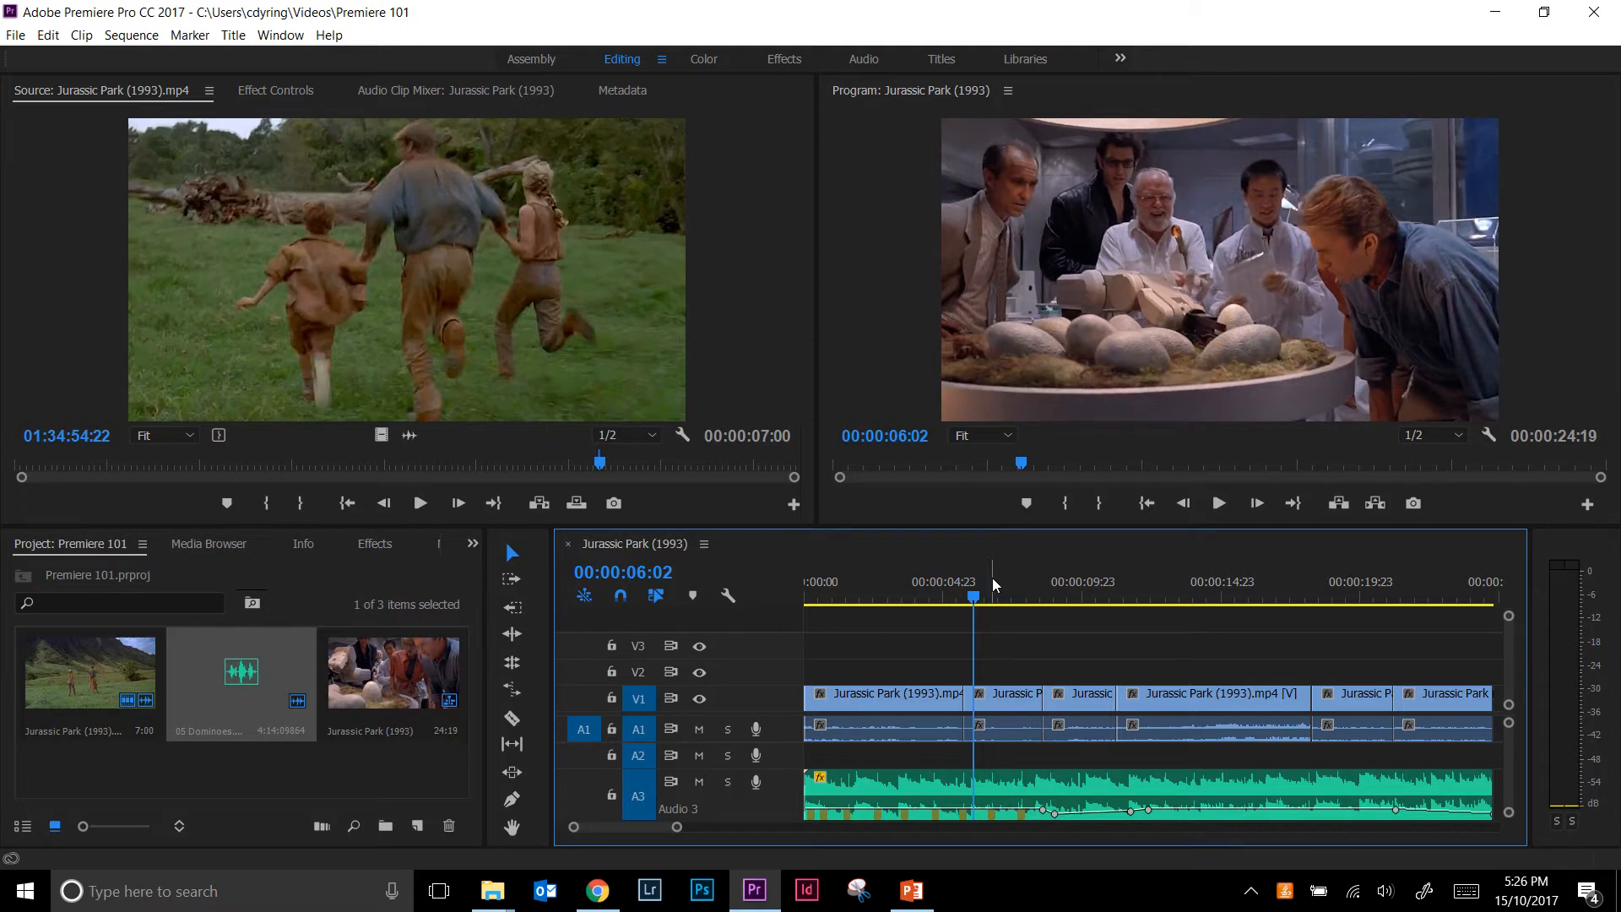
Move the sequence playhead to the empty area past the last clip, at 00:00:25:19.
{"action": "key", "text": "minus"}
{"action": "left_click", "coordinate": [1163, 591]}
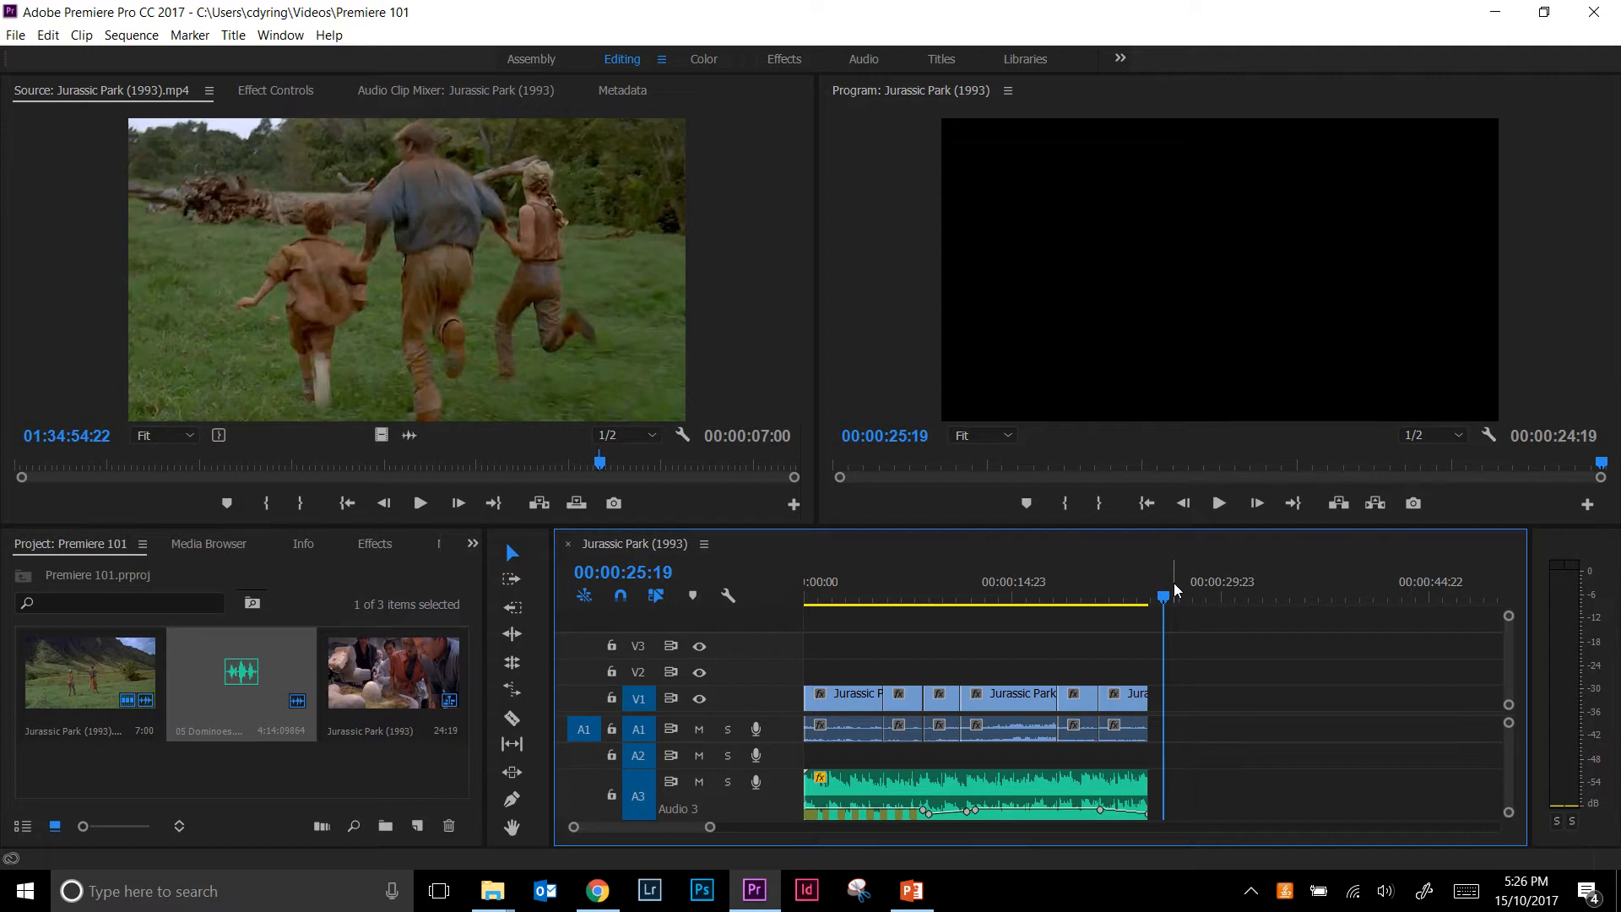
Create a default still title named "Jurassic Park title" at 1280 by 696.
{"action": "left_click", "coordinate": [417, 828]}
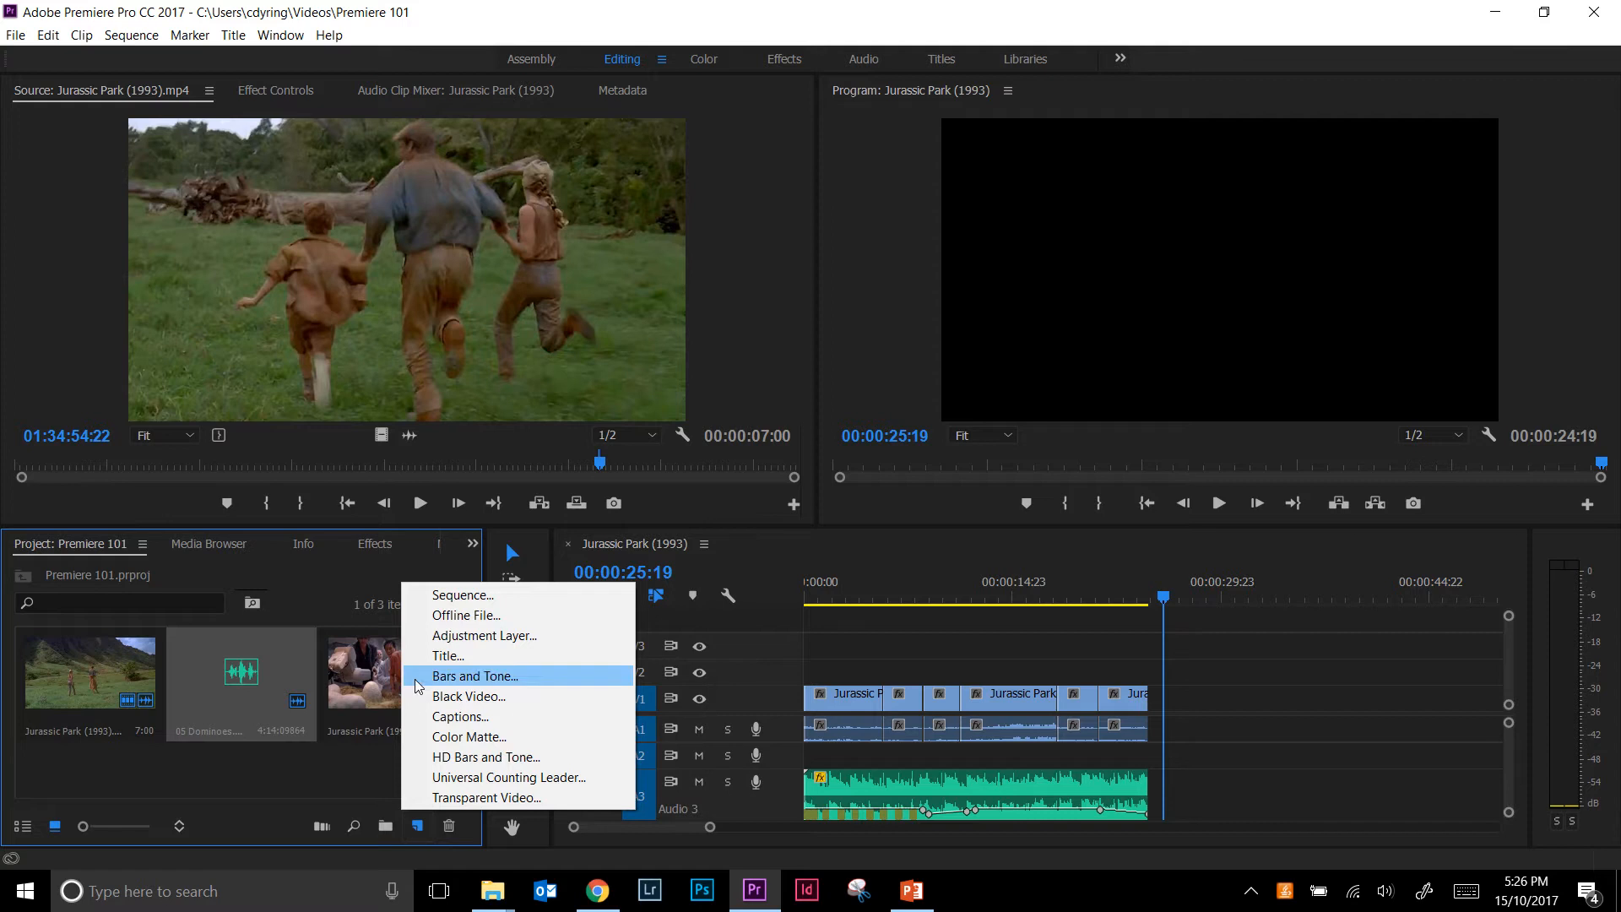
{"action": "left_click", "coordinate": [622, 7]}
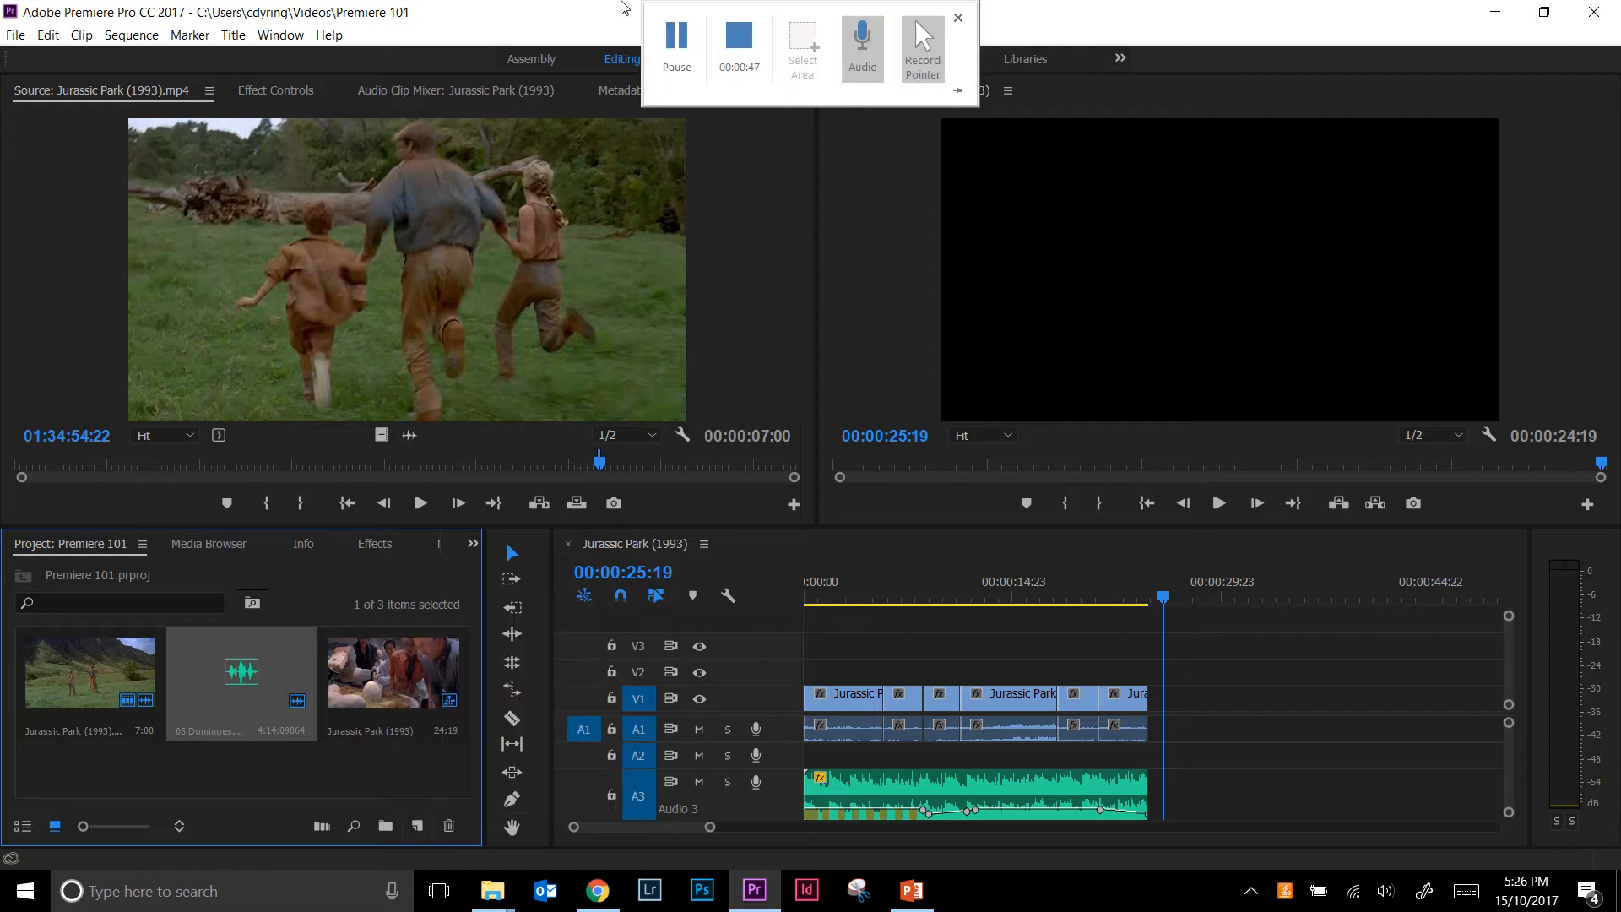
{"action": "left_click", "coordinate": [232, 36]}
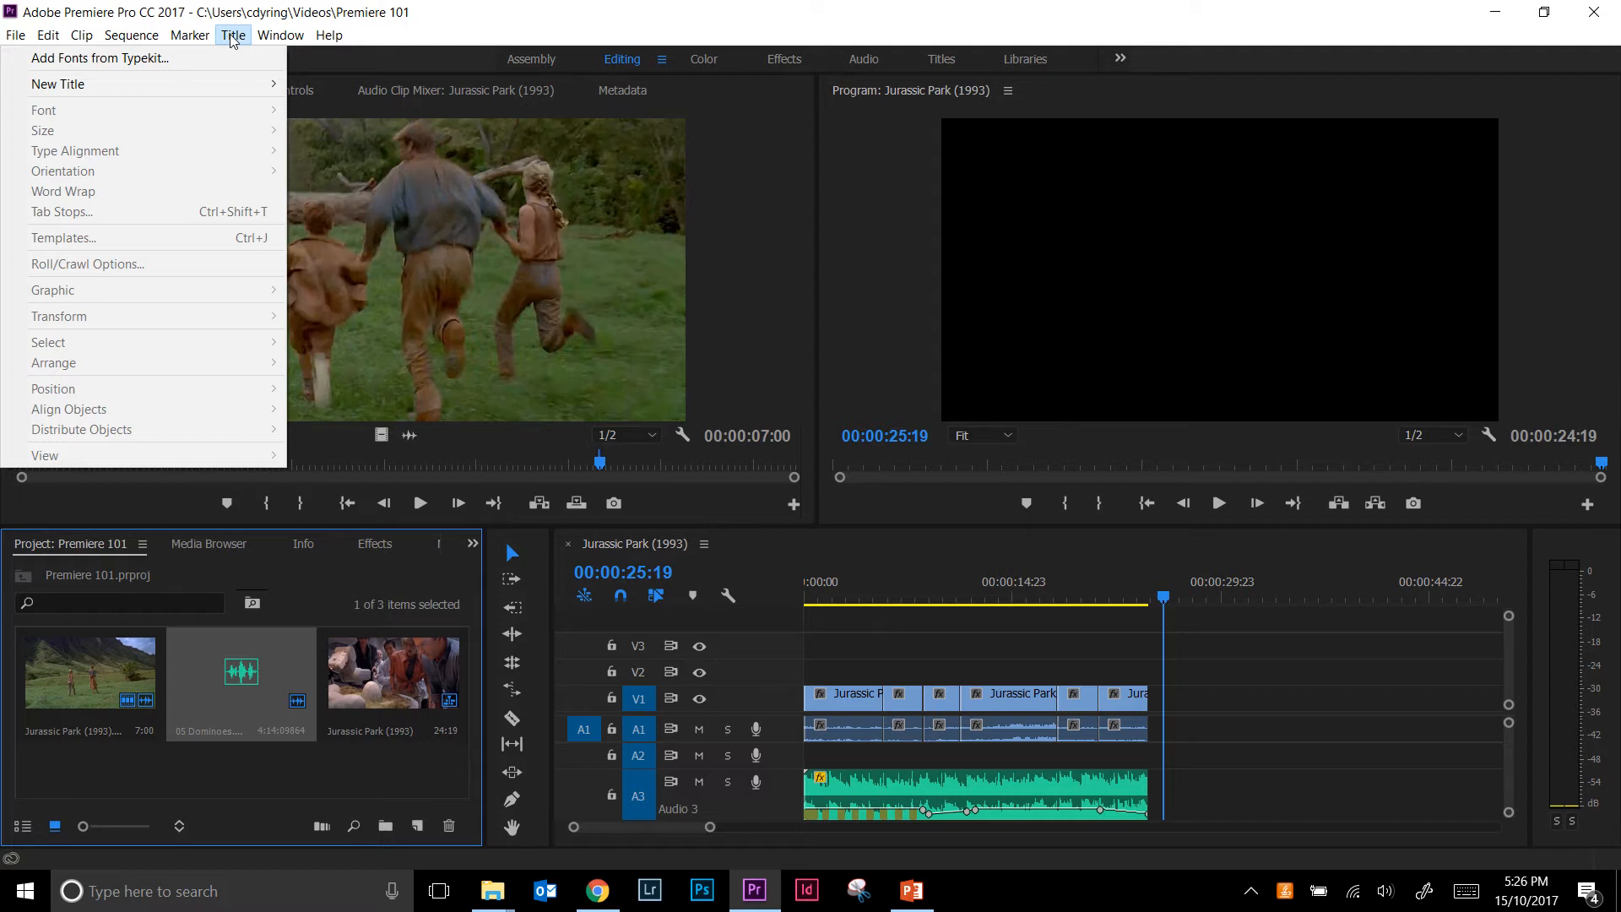
{"action": "mouse_move", "coordinate": [218, 89]}
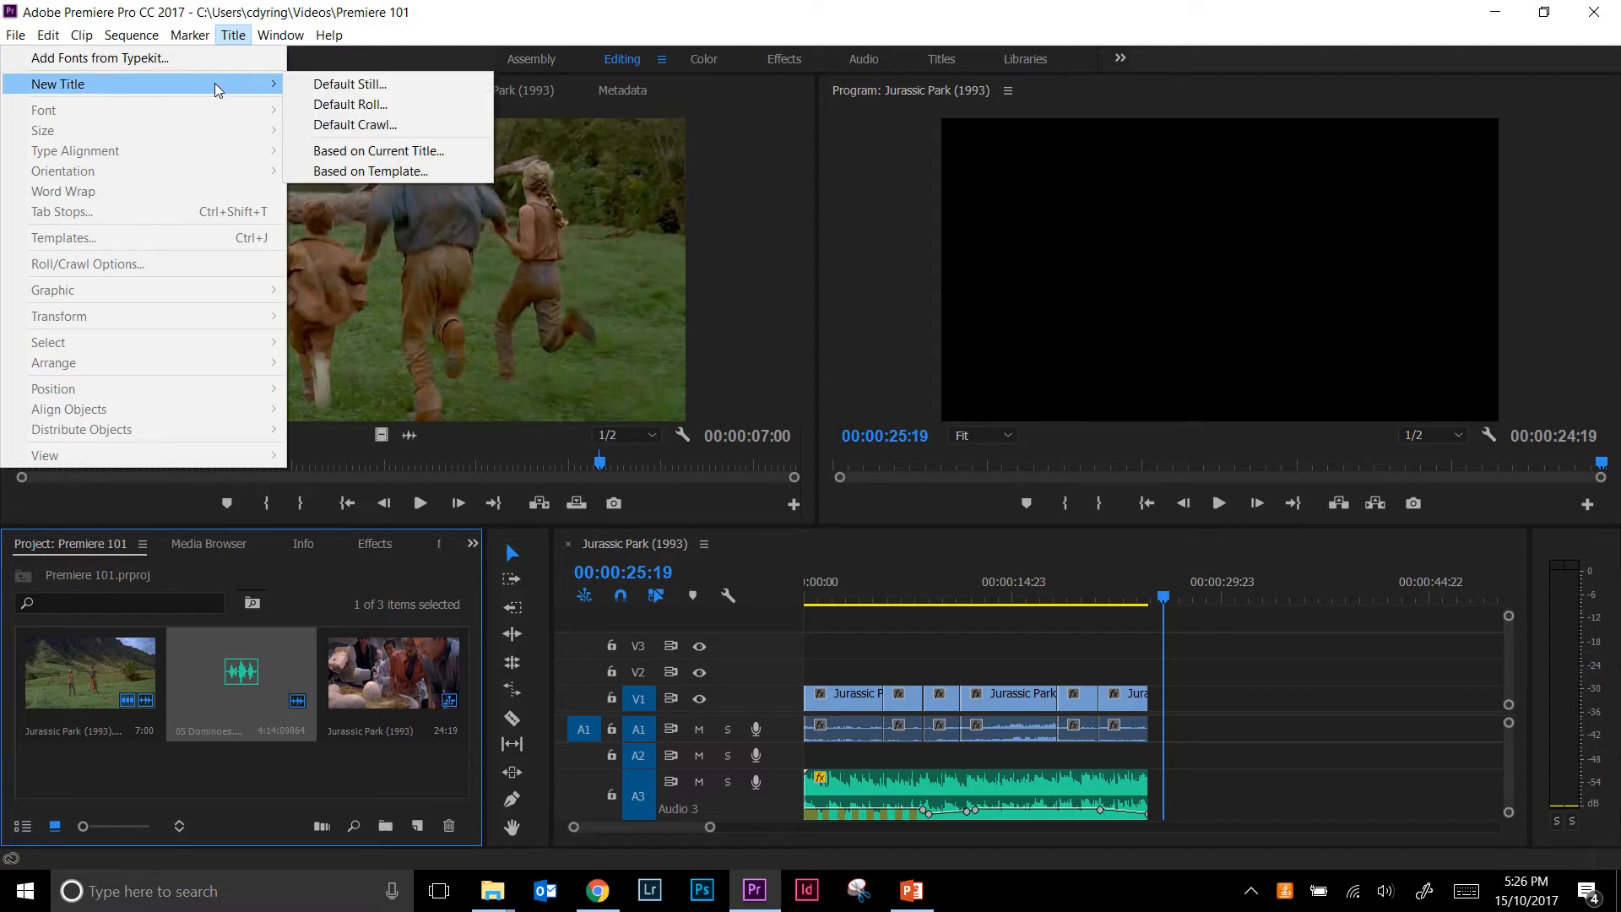
{"action": "left_click", "coordinate": [359, 84]}
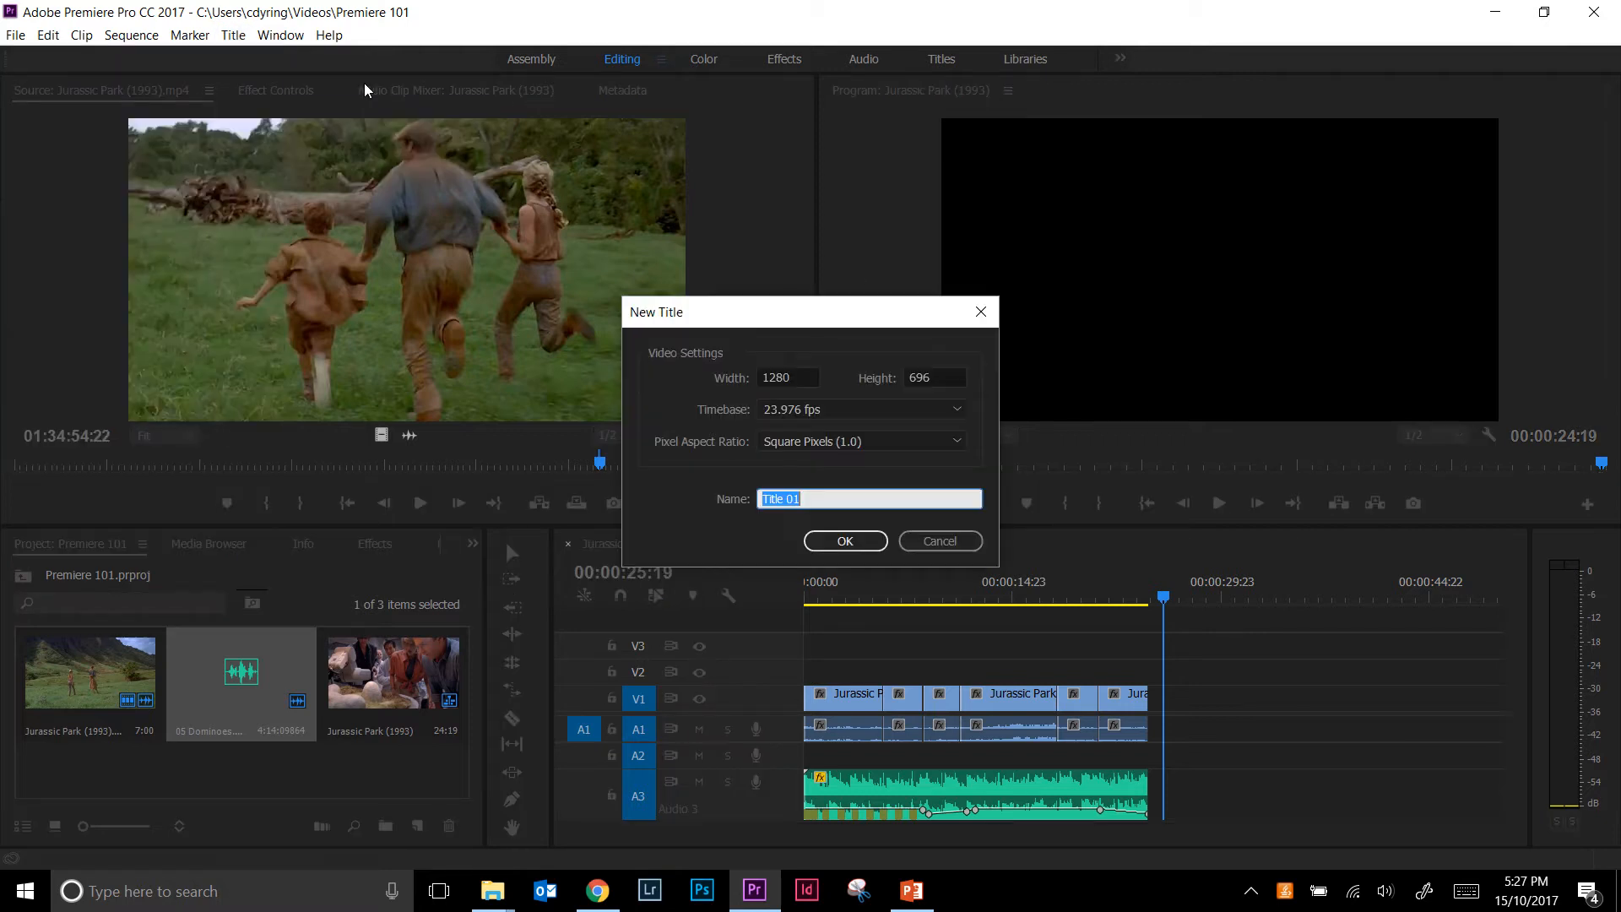
{"action": "left_click", "coordinate": [827, 541]}
{"action": "type", "text": "Jurassic Park t"}
{"action": "left_click", "coordinate": [857, 546]}
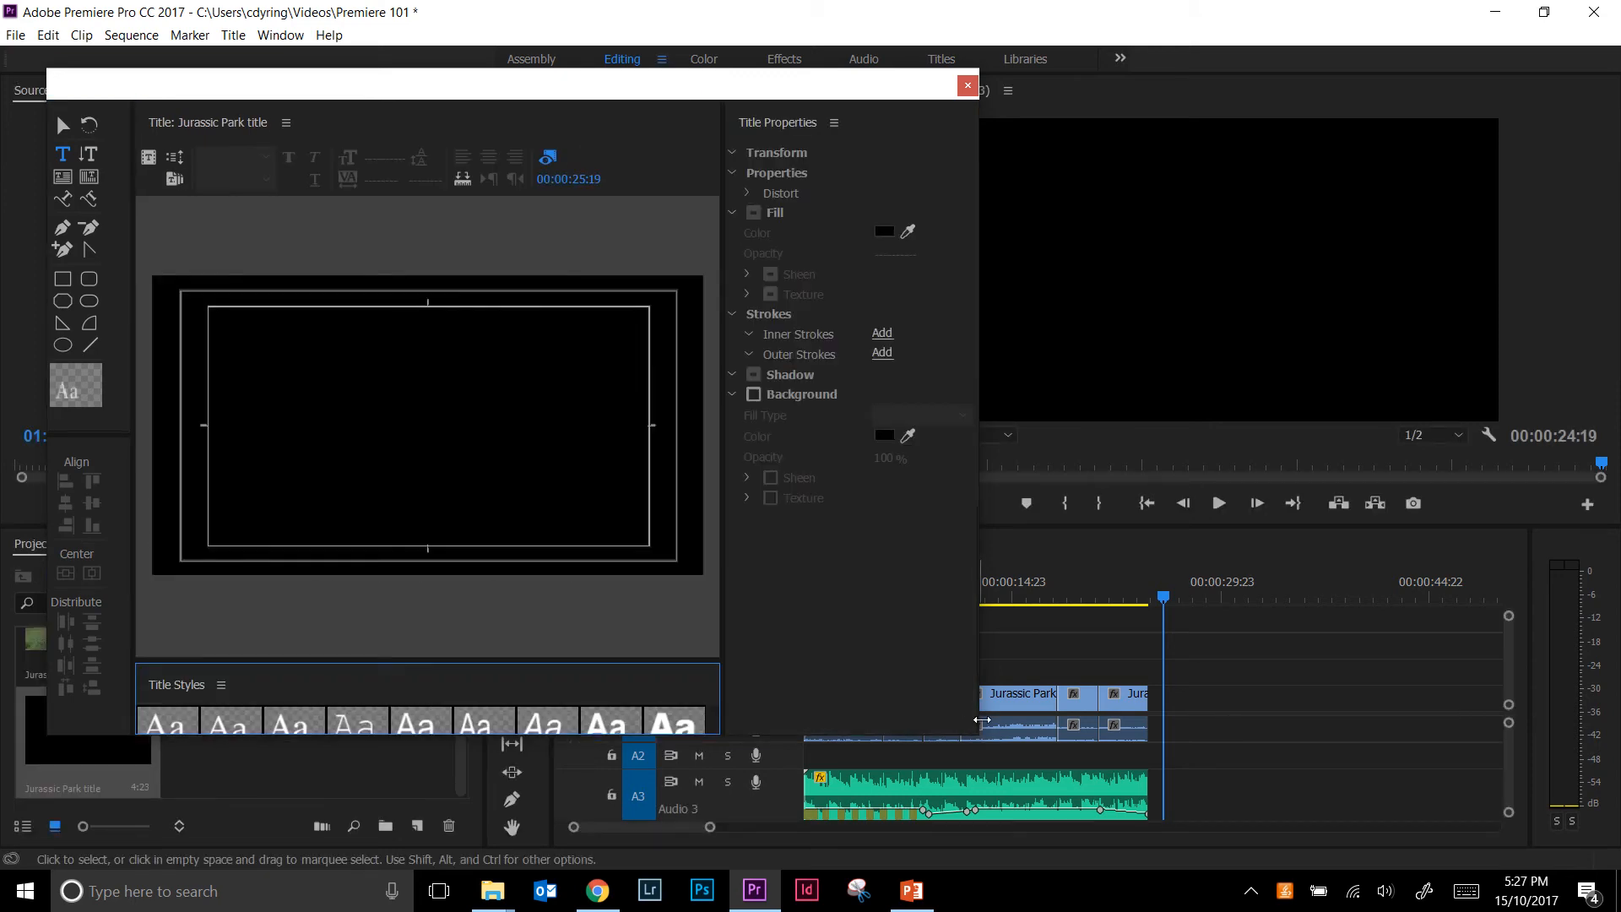
Enlarge the title editor window and draw a text box about 859 by 272 in the upper safe area reading "Jurrasic Park".
{"action": "left_click_drag", "start_coordinate": [982, 719], "coordinate": [1519, 732]}
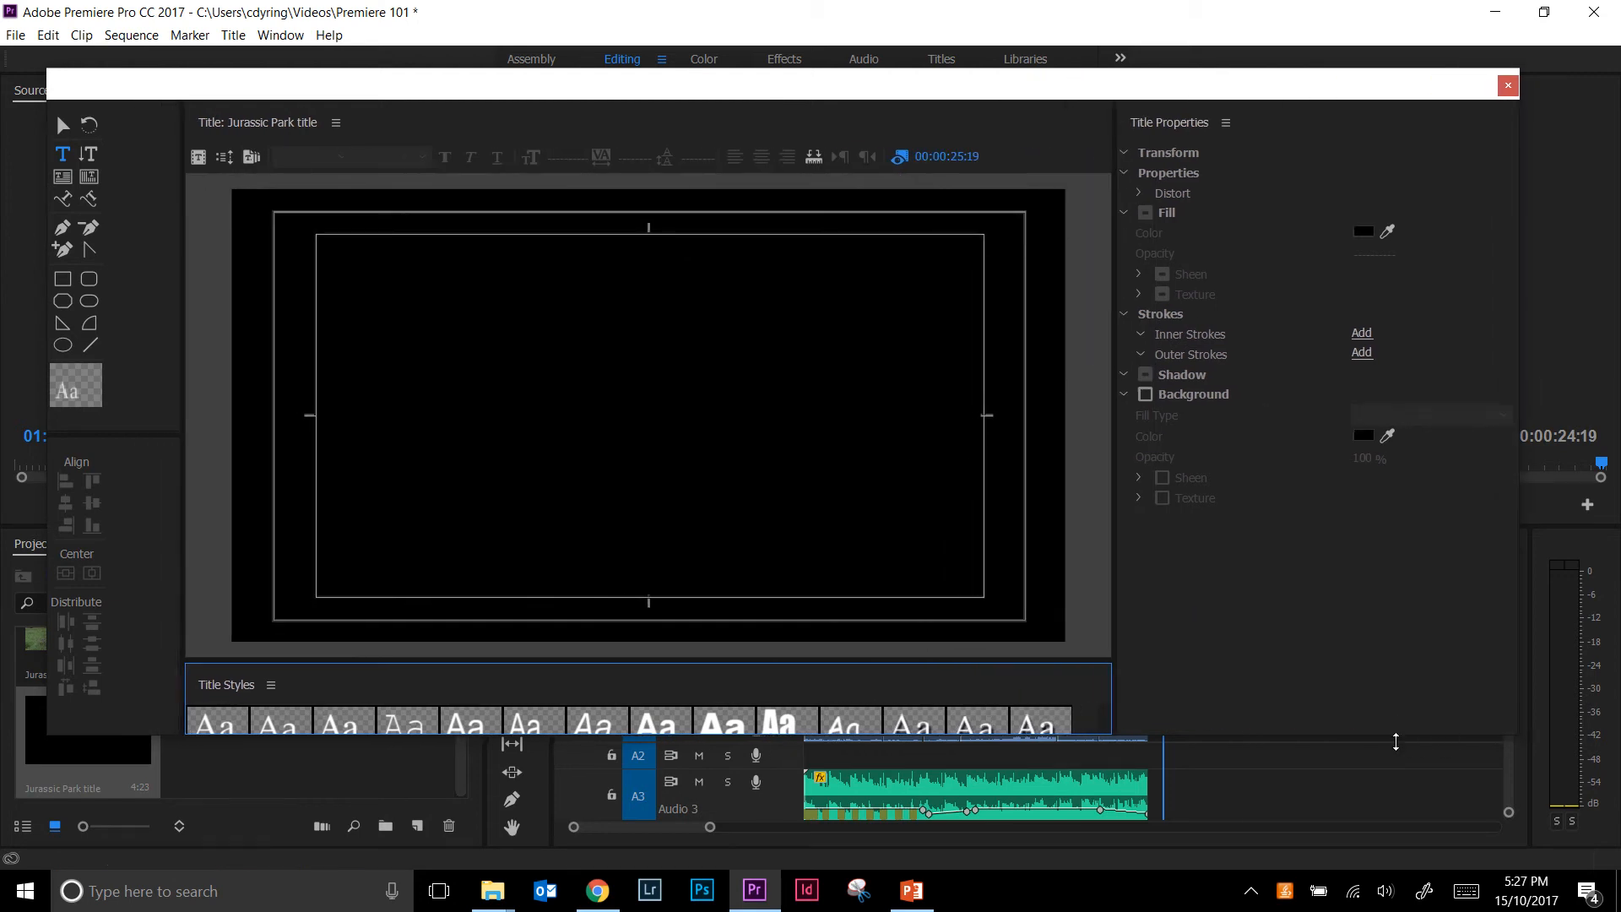
{"action": "left_click_drag", "start_coordinate": [1395, 741], "coordinate": [1388, 825]}
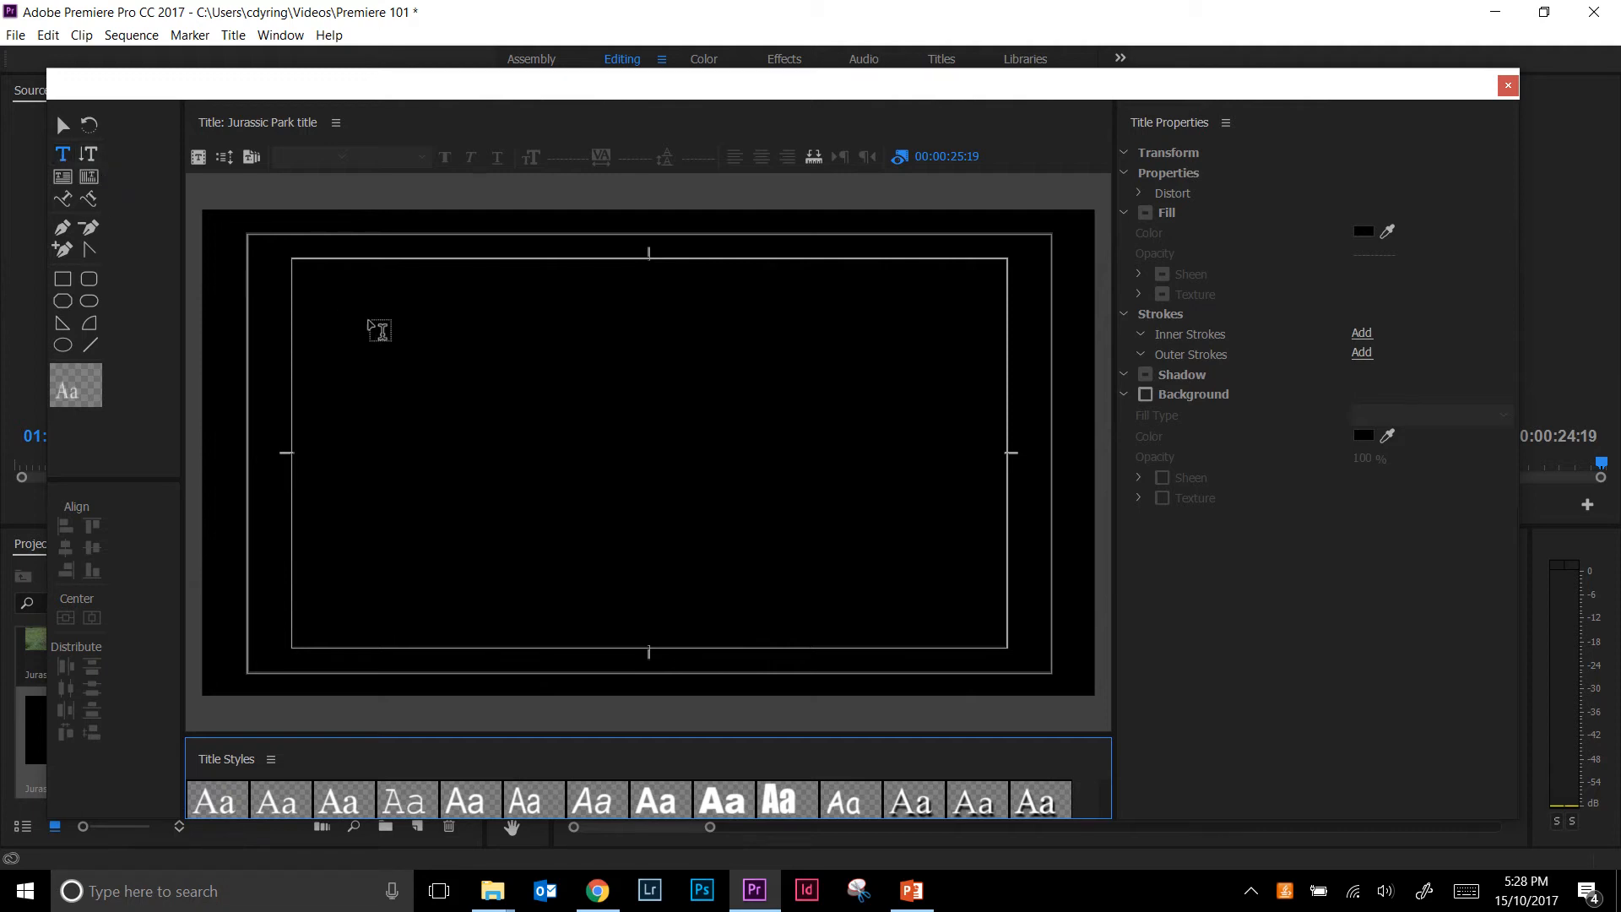
{"action": "left_click_drag", "start_coordinate": [348, 303], "coordinate": [947, 489]}
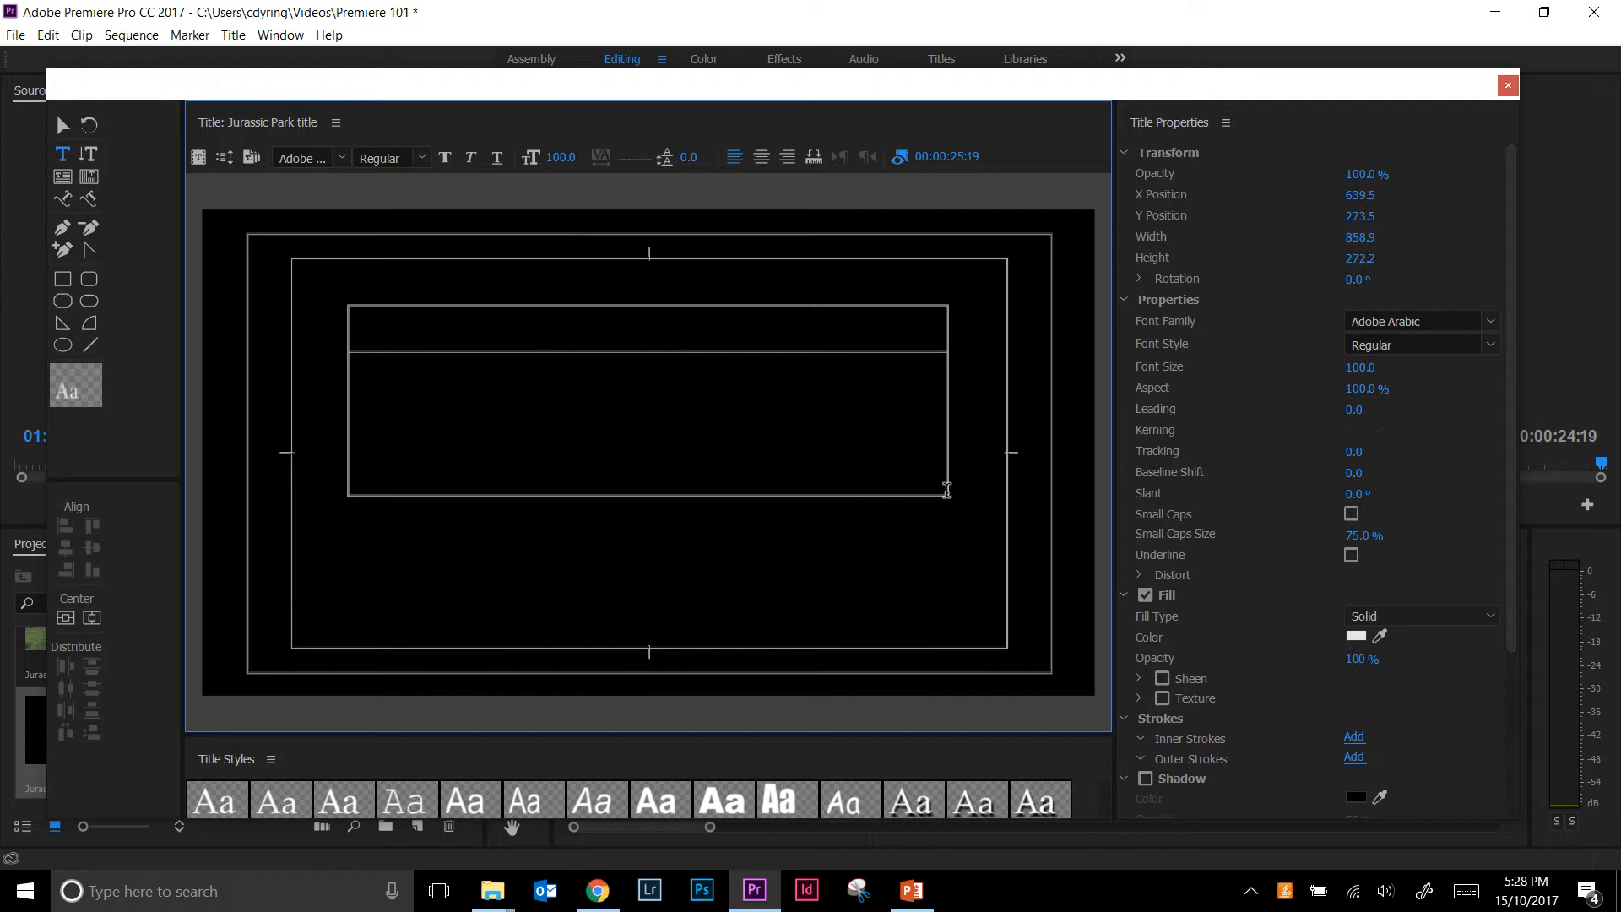
{"action": "type", "text": "Ju"}
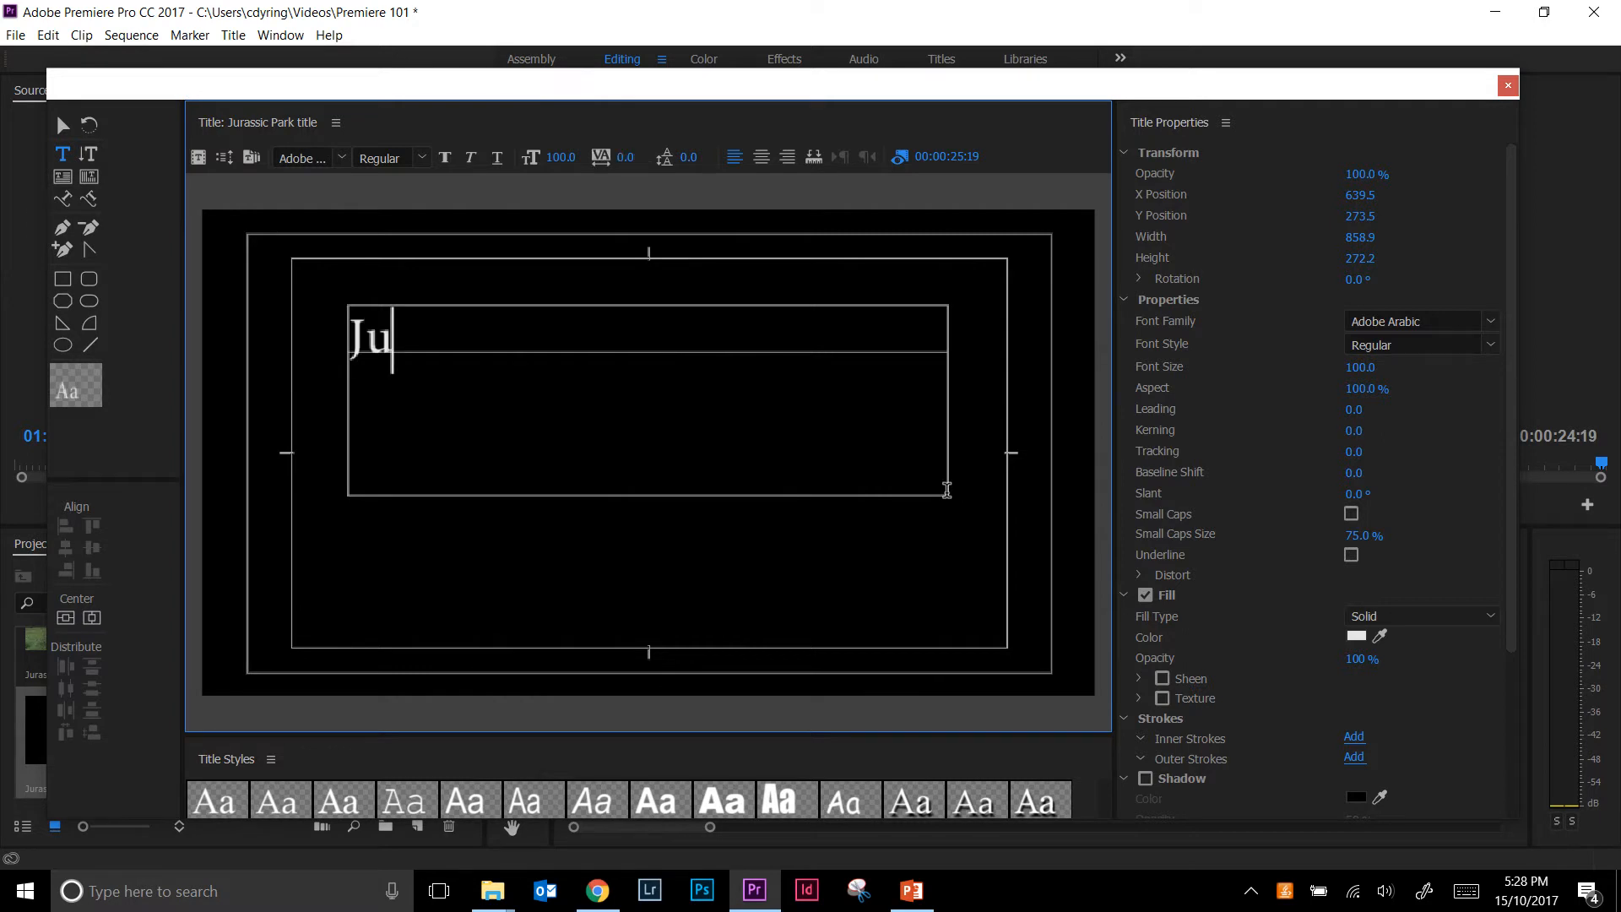
{"action": "type", "text": "rrasic Park"}
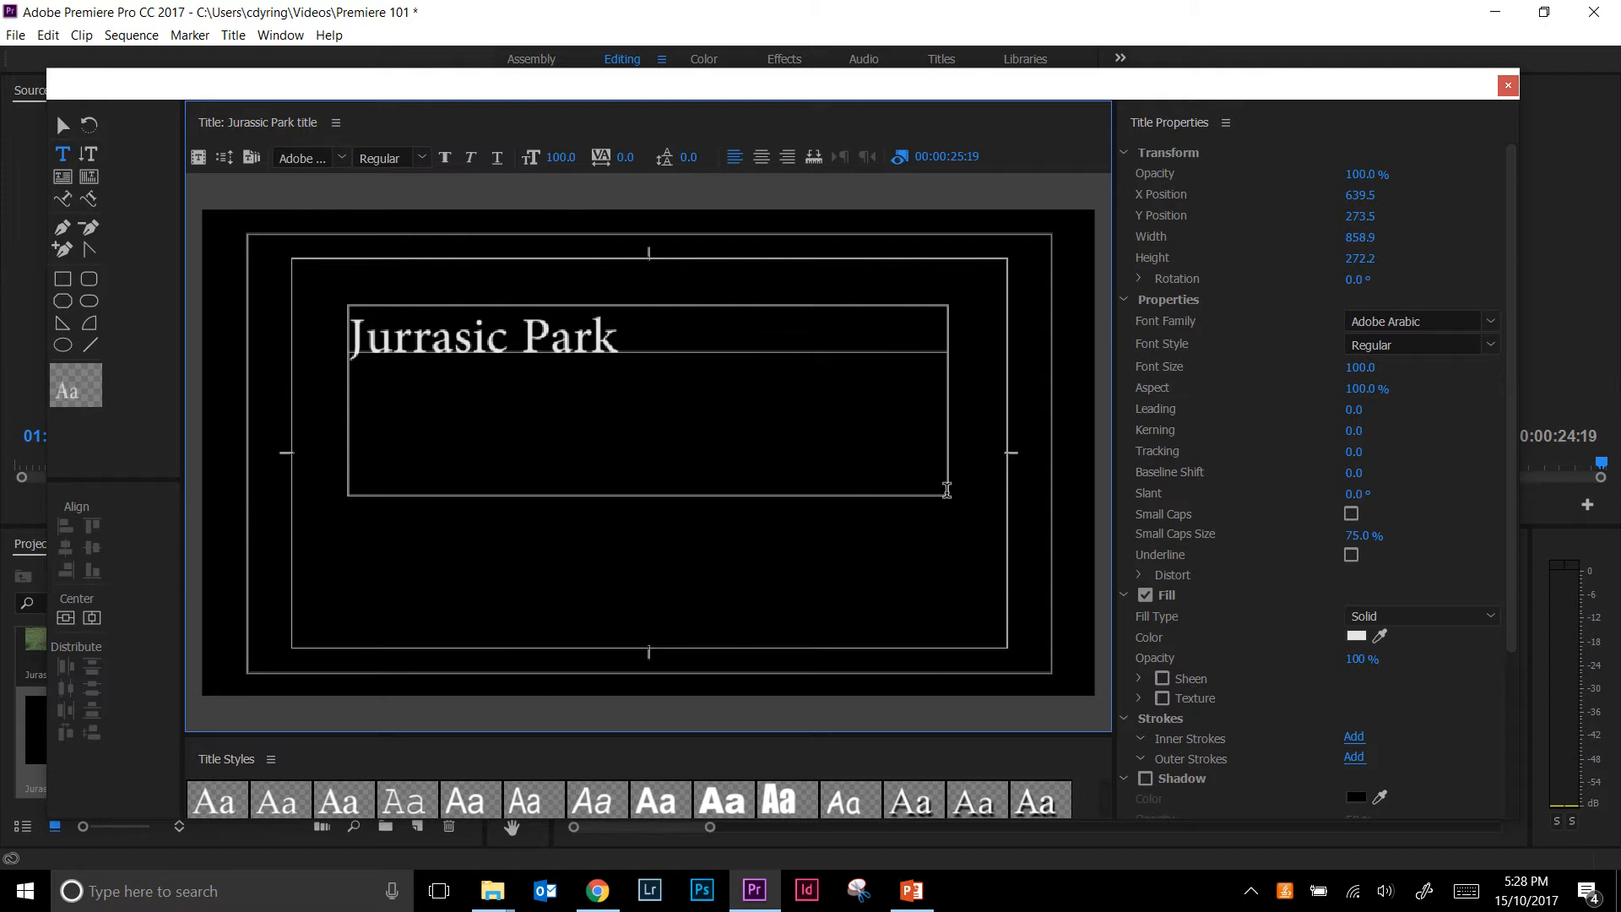
Select all of the title text and centre-align it within its text box.
{"action": "double_click", "coordinate": [561, 330]}
{"action": "double_click", "coordinate": [470, 334]}
{"action": "left_click_drag", "start_coordinate": [625, 335], "coordinate": [392, 323]}
{"action": "left_click", "coordinate": [691, 347]}
{"action": "key", "text": "ctrl+a"}
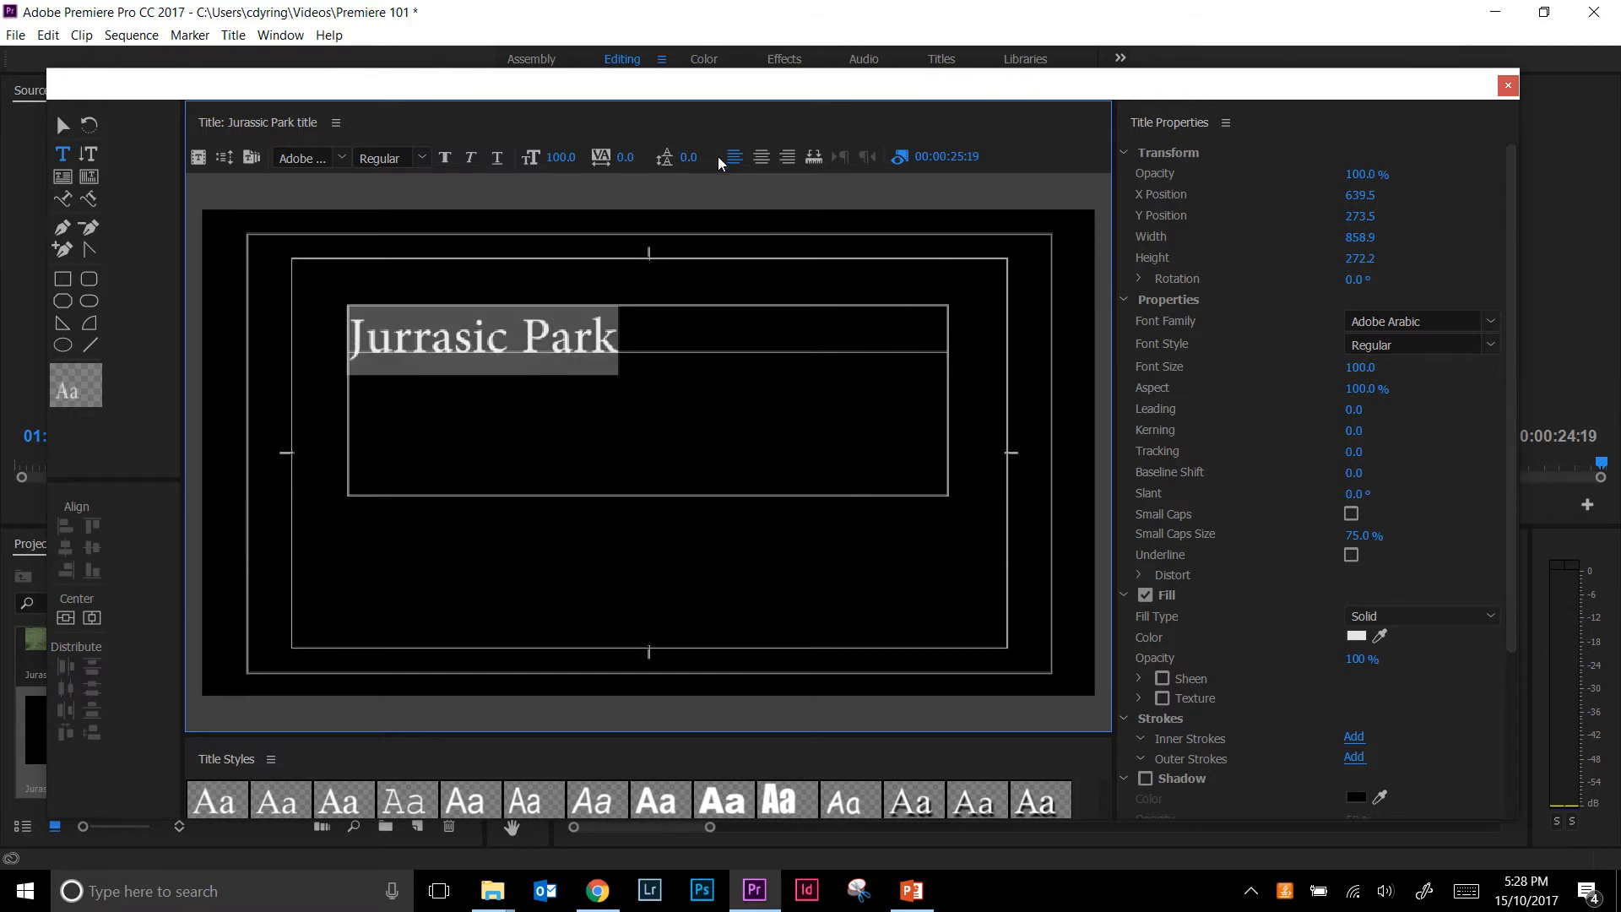
{"action": "left_click", "coordinate": [762, 158]}
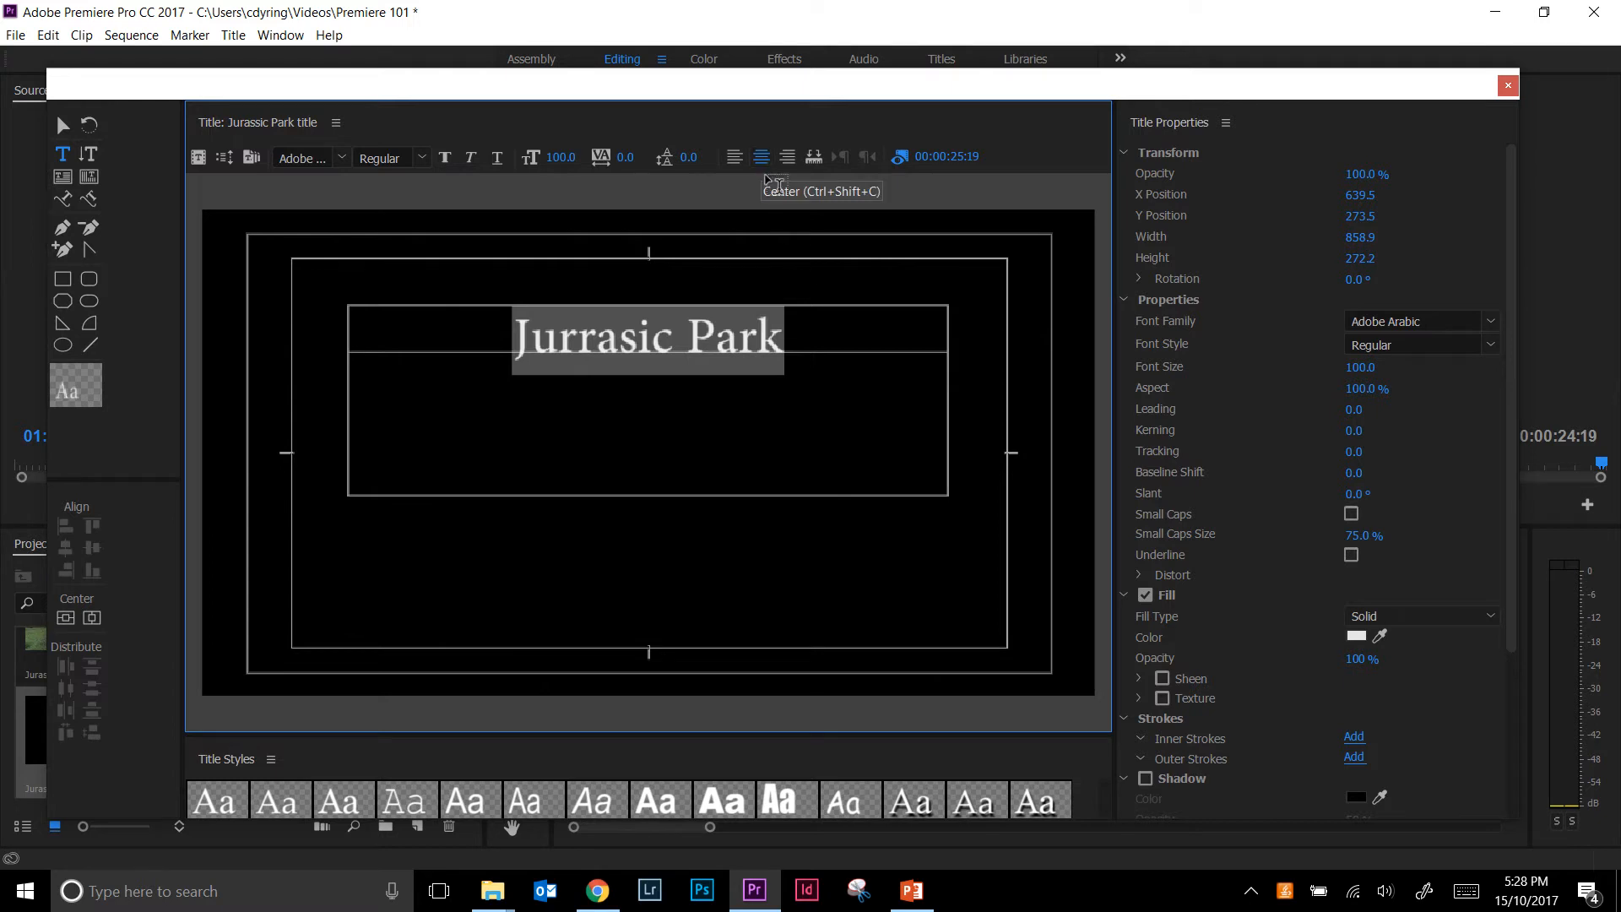
Change the title text's font to Berlin Sans FB Demi.
{"action": "left_click", "coordinate": [342, 157]}
{"action": "scroll", "coordinate": [466, 347], "scroll_direction": "down", "scroll_amount": 2}
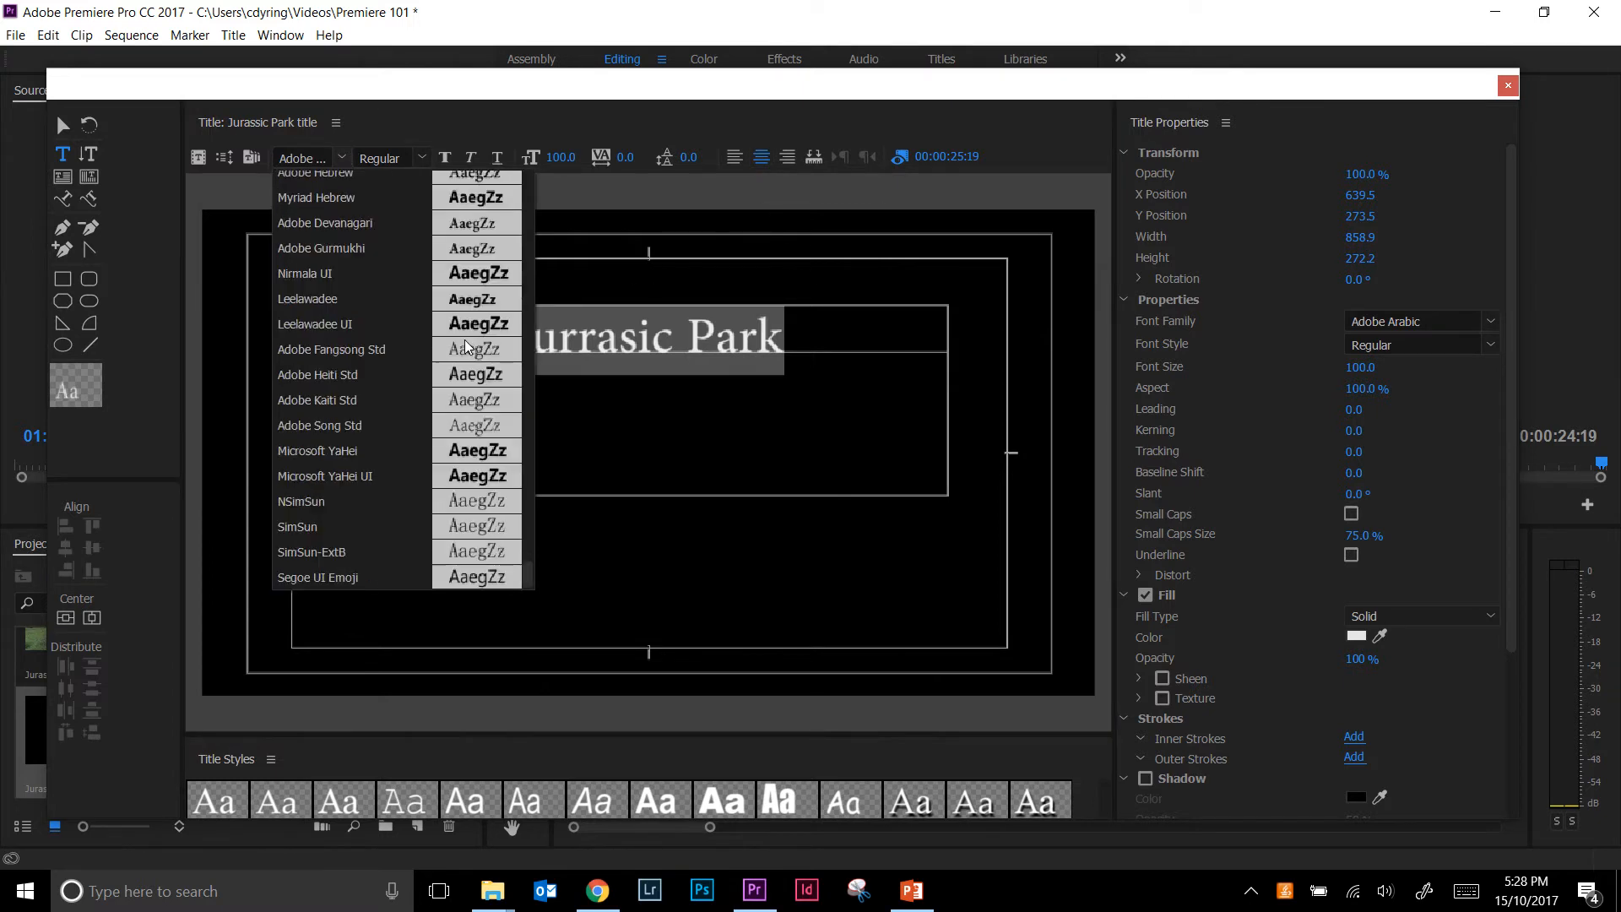
{"action": "scroll", "coordinate": [478, 342], "scroll_direction": "up", "scroll_amount": 15}
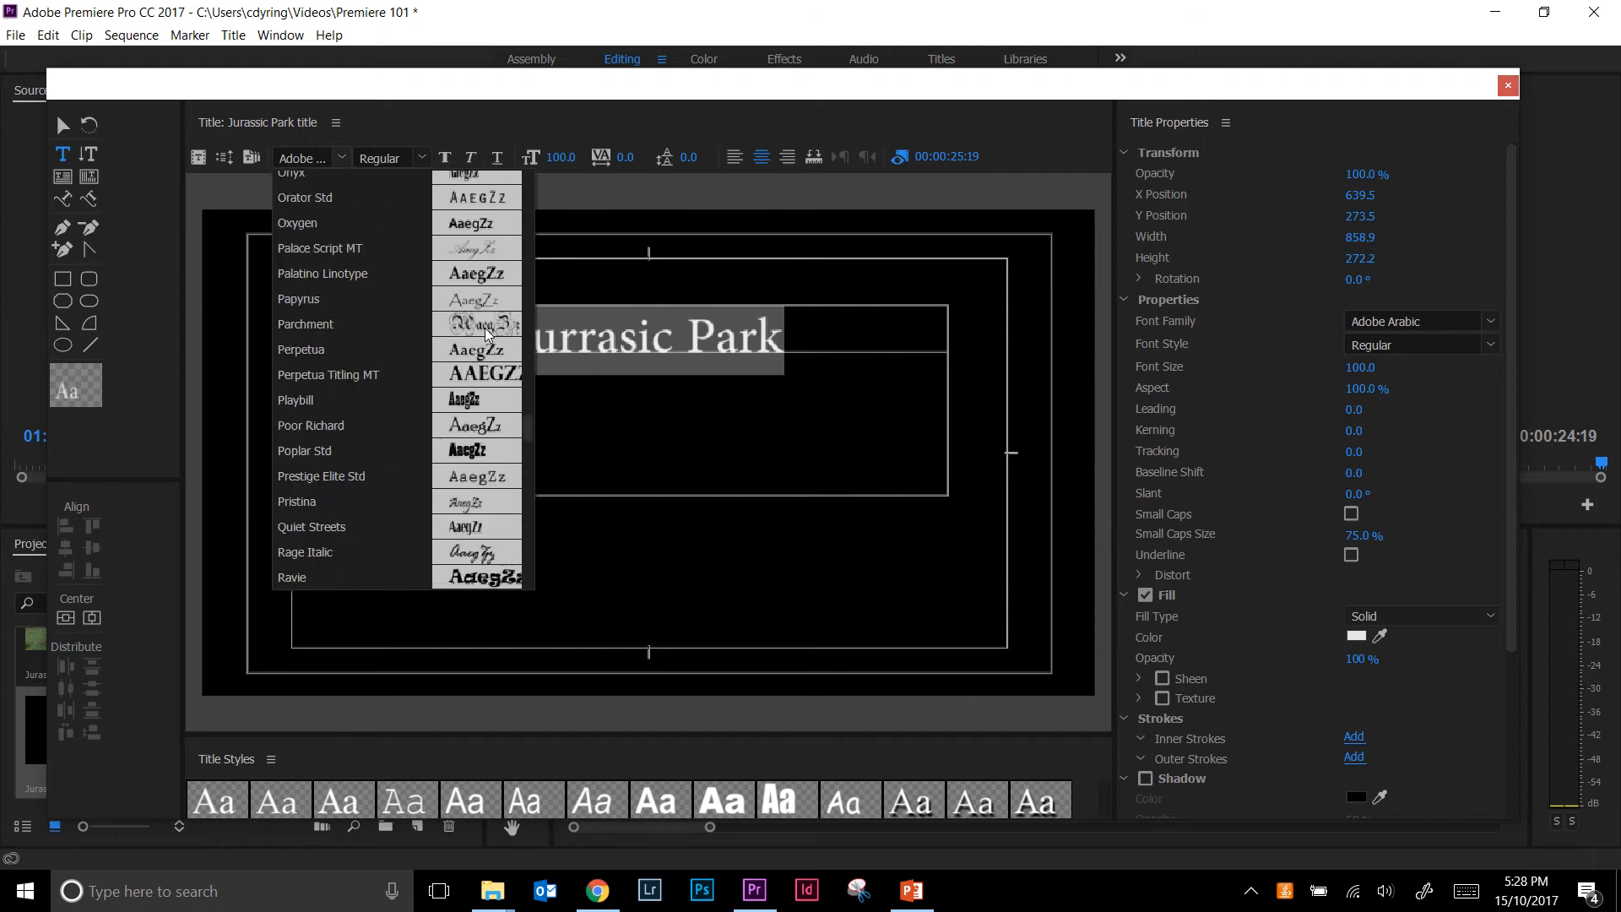
{"action": "scroll", "coordinate": [487, 331], "scroll_direction": "up", "scroll_amount": 20}
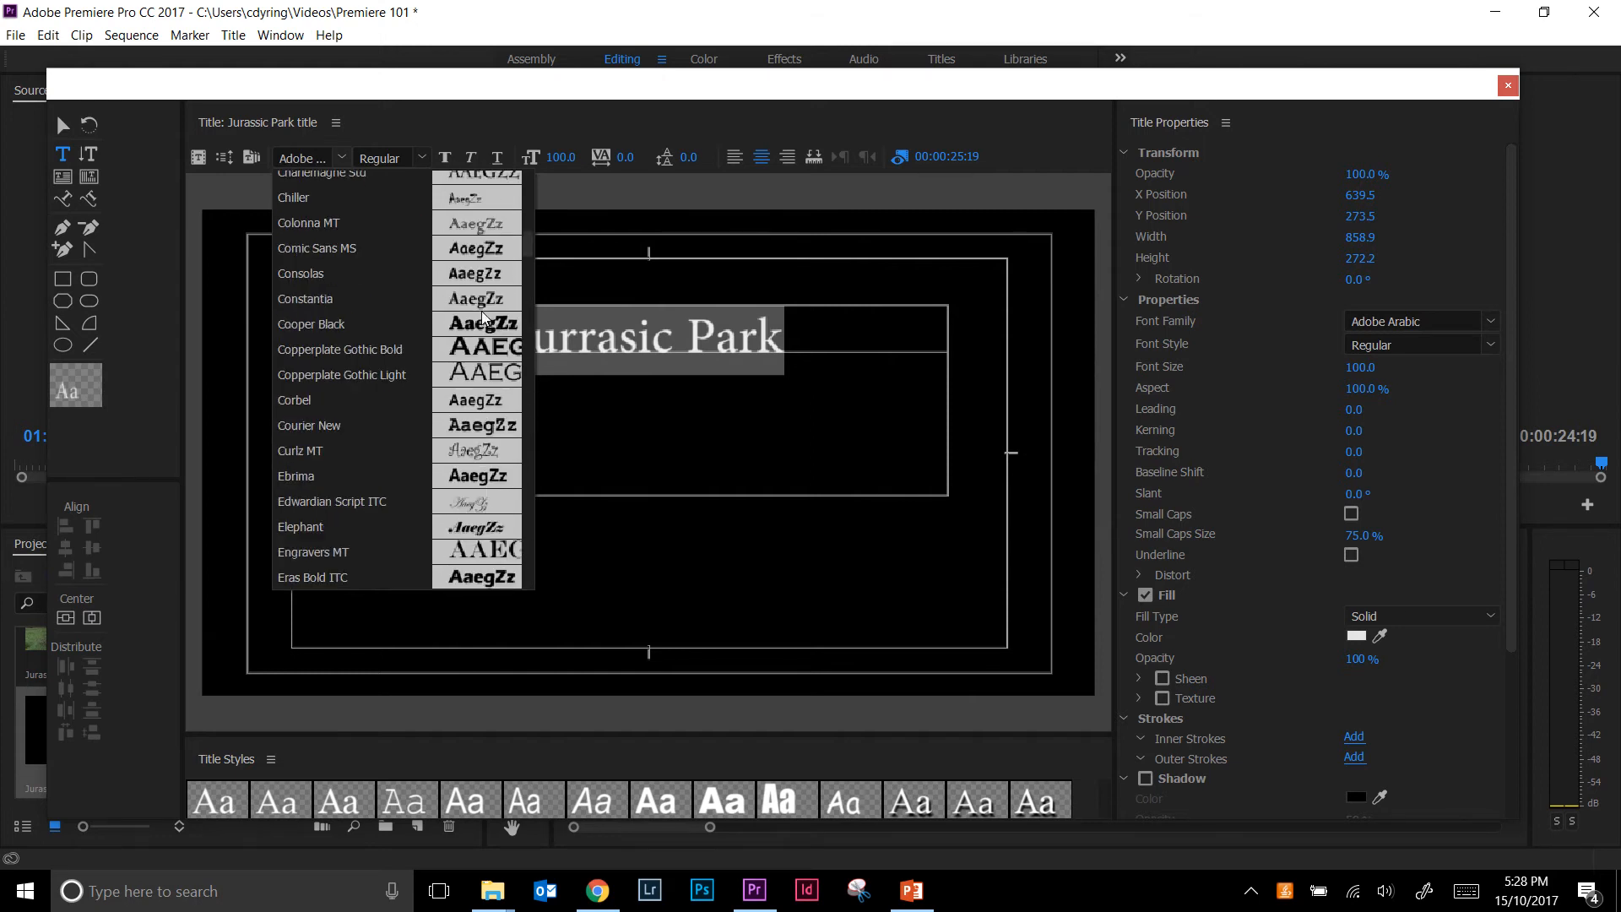
{"action": "scroll", "coordinate": [484, 317], "scroll_direction": "up", "scroll_amount": 10}
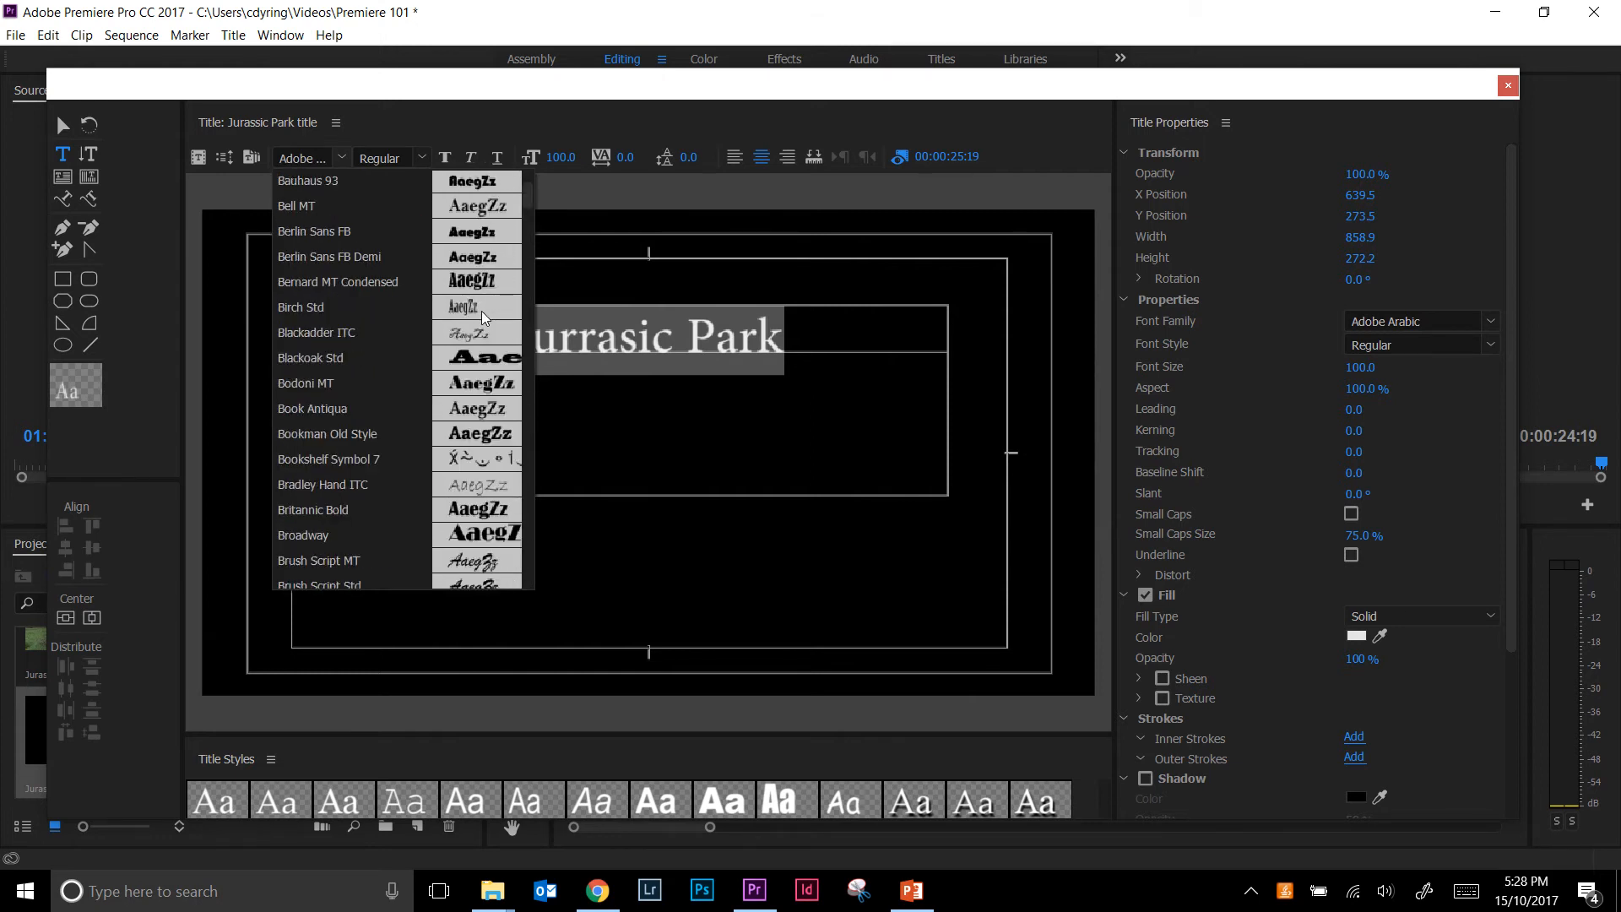
{"action": "left_click", "coordinate": [478, 255]}
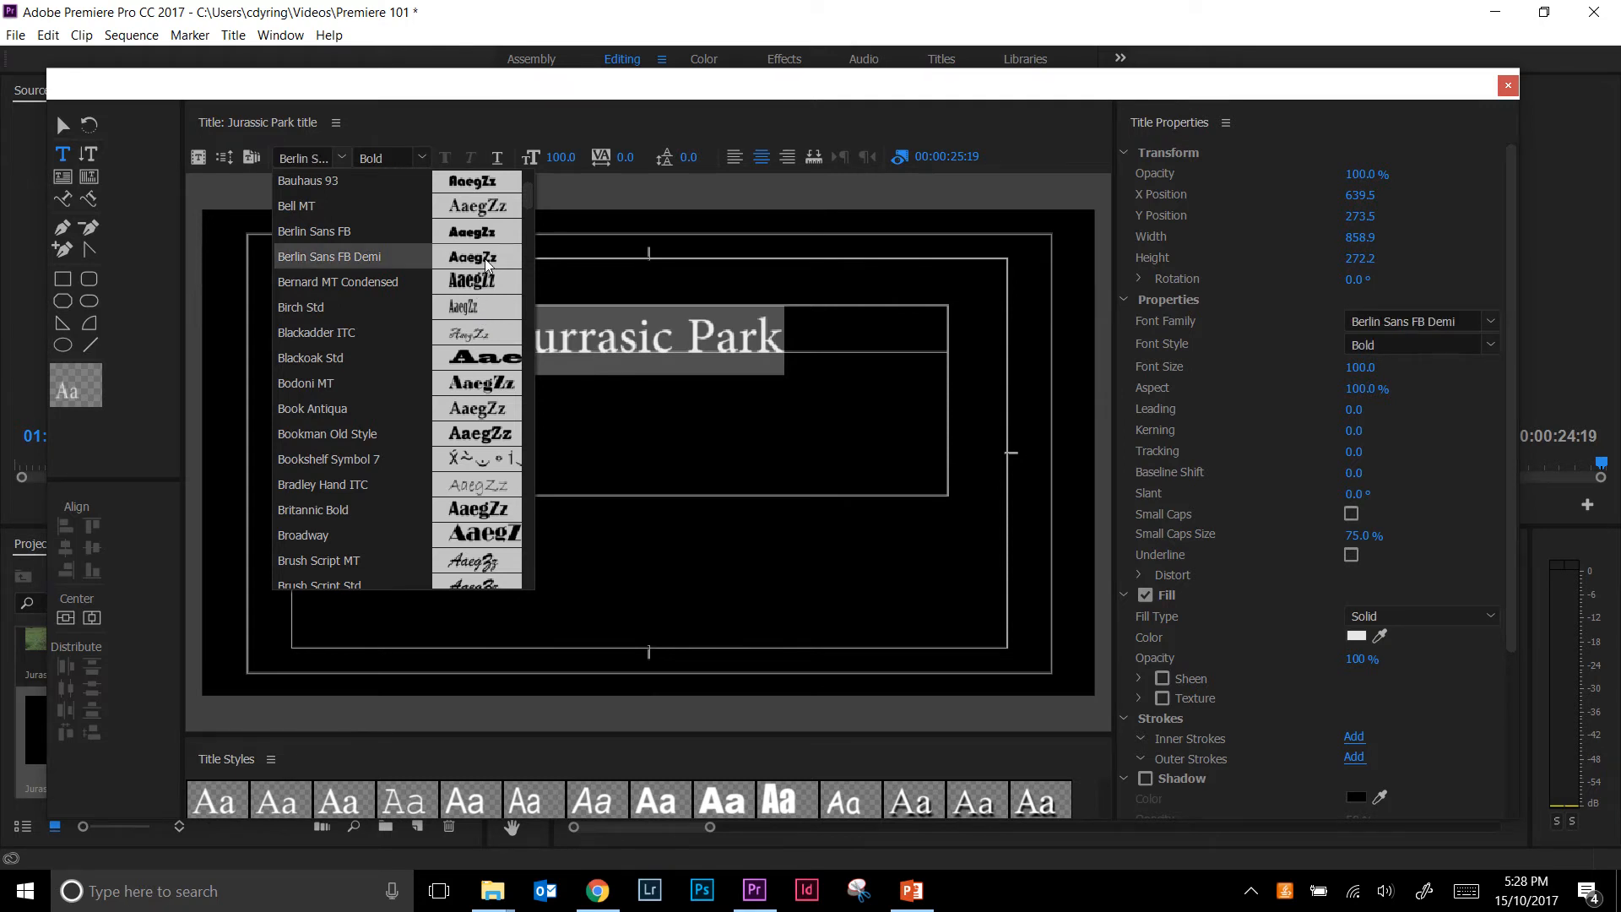
{"action": "left_click", "coordinate": [673, 345]}
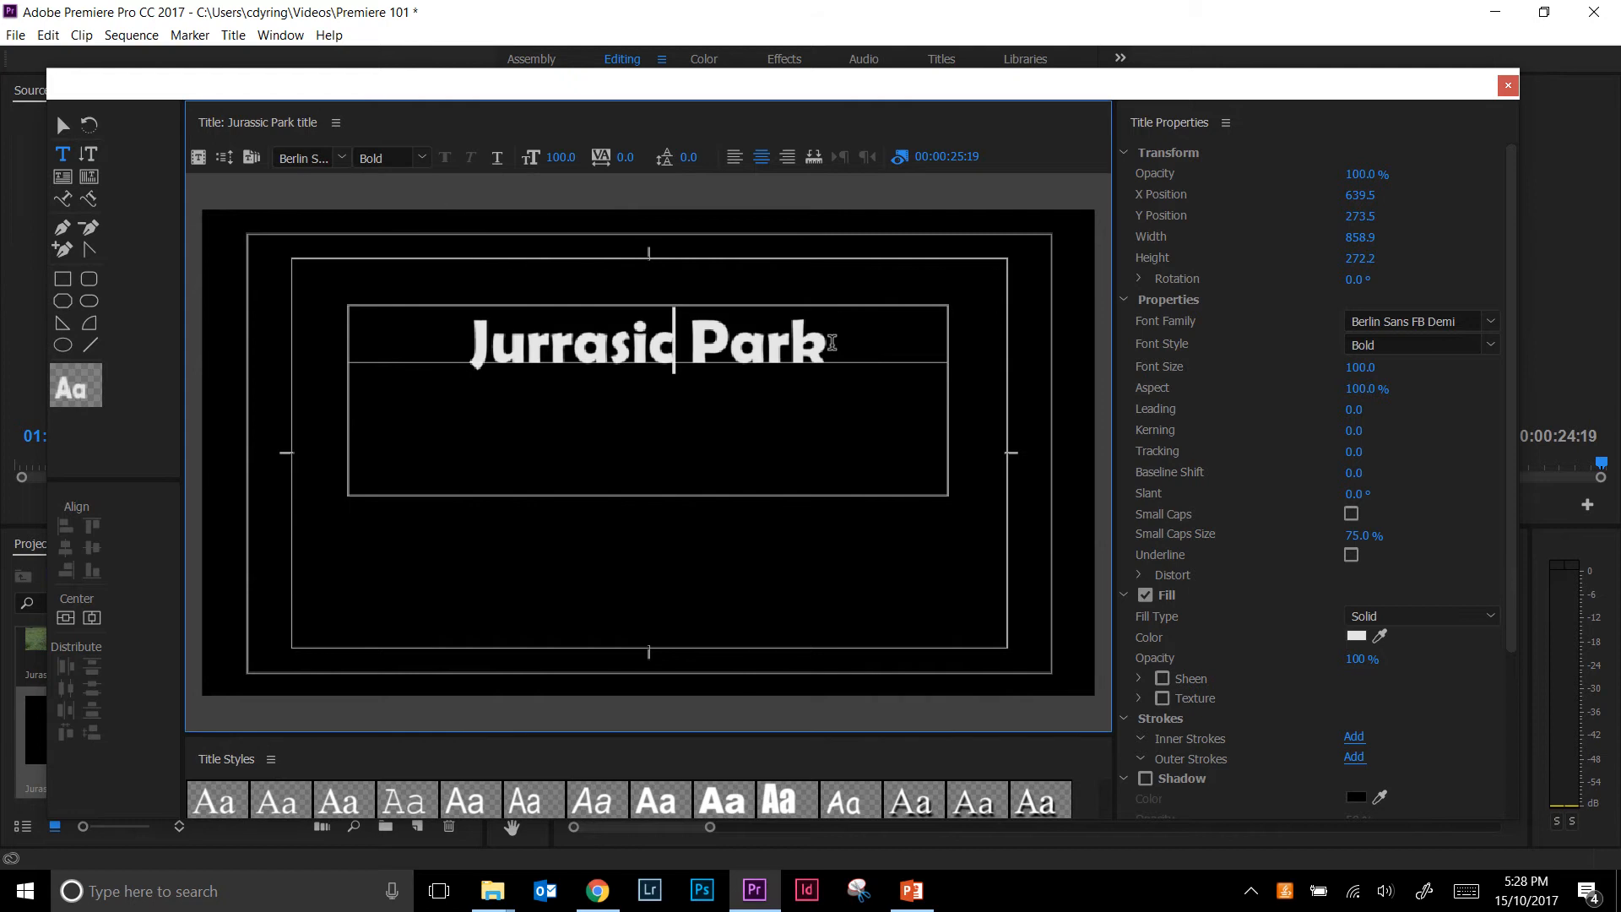
Set the fill colour of the whole title text to orange FFAF16.
{"action": "left_click", "coordinate": [841, 341]}
{"action": "key", "text": "ctrl+a"}
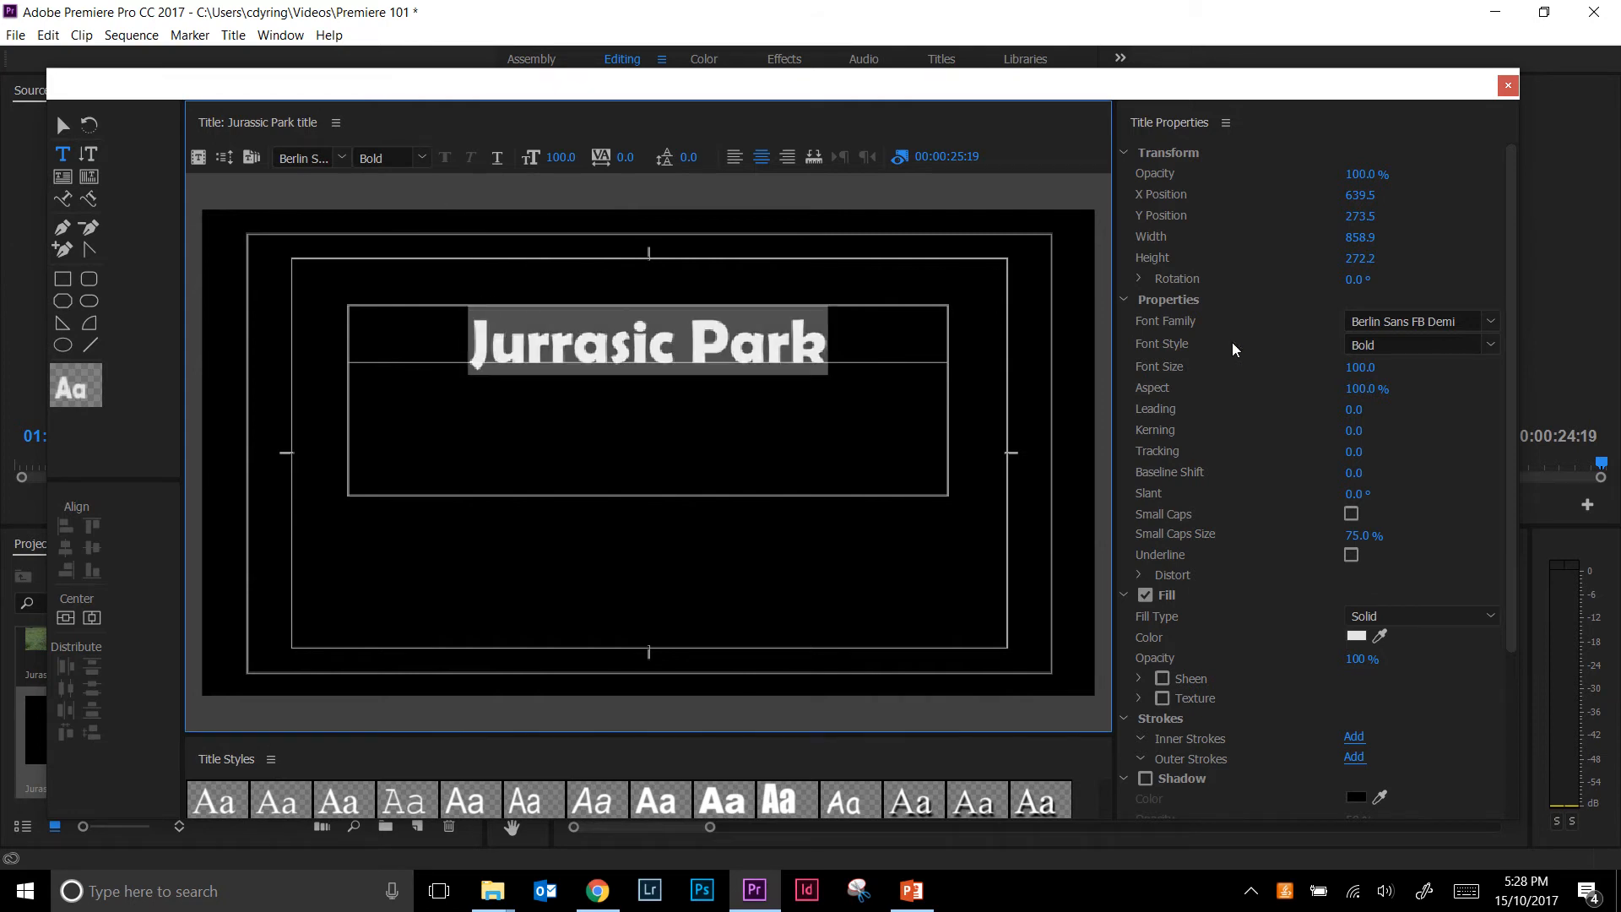
{"action": "left_click", "coordinate": [1358, 637]}
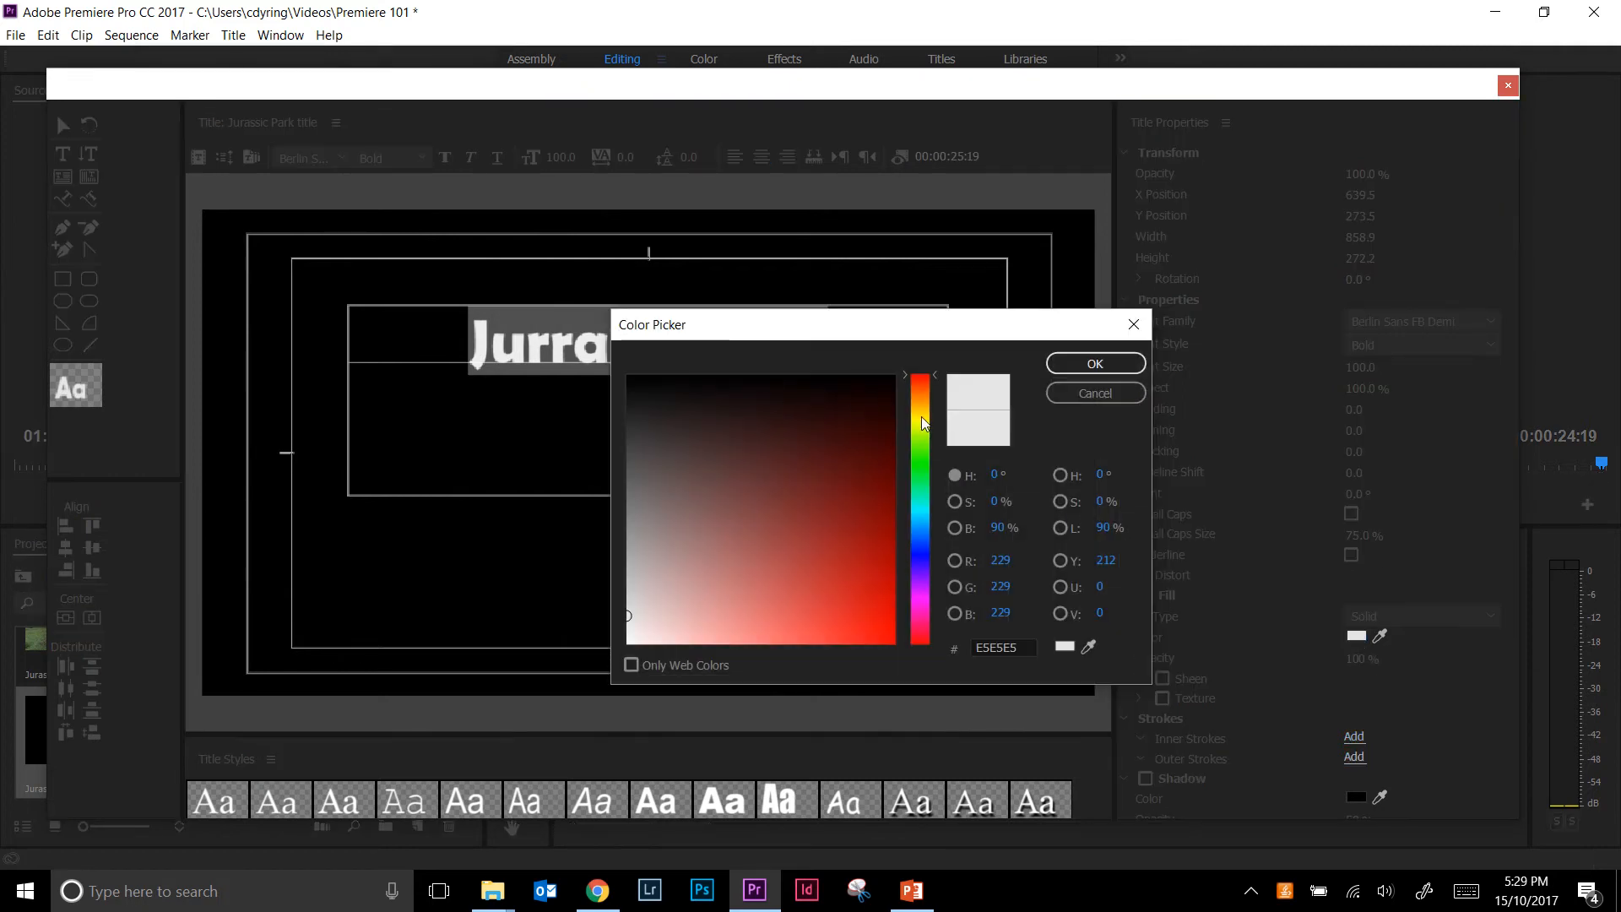
{"action": "left_click_drag", "start_coordinate": [923, 424], "coordinate": [926, 411]}
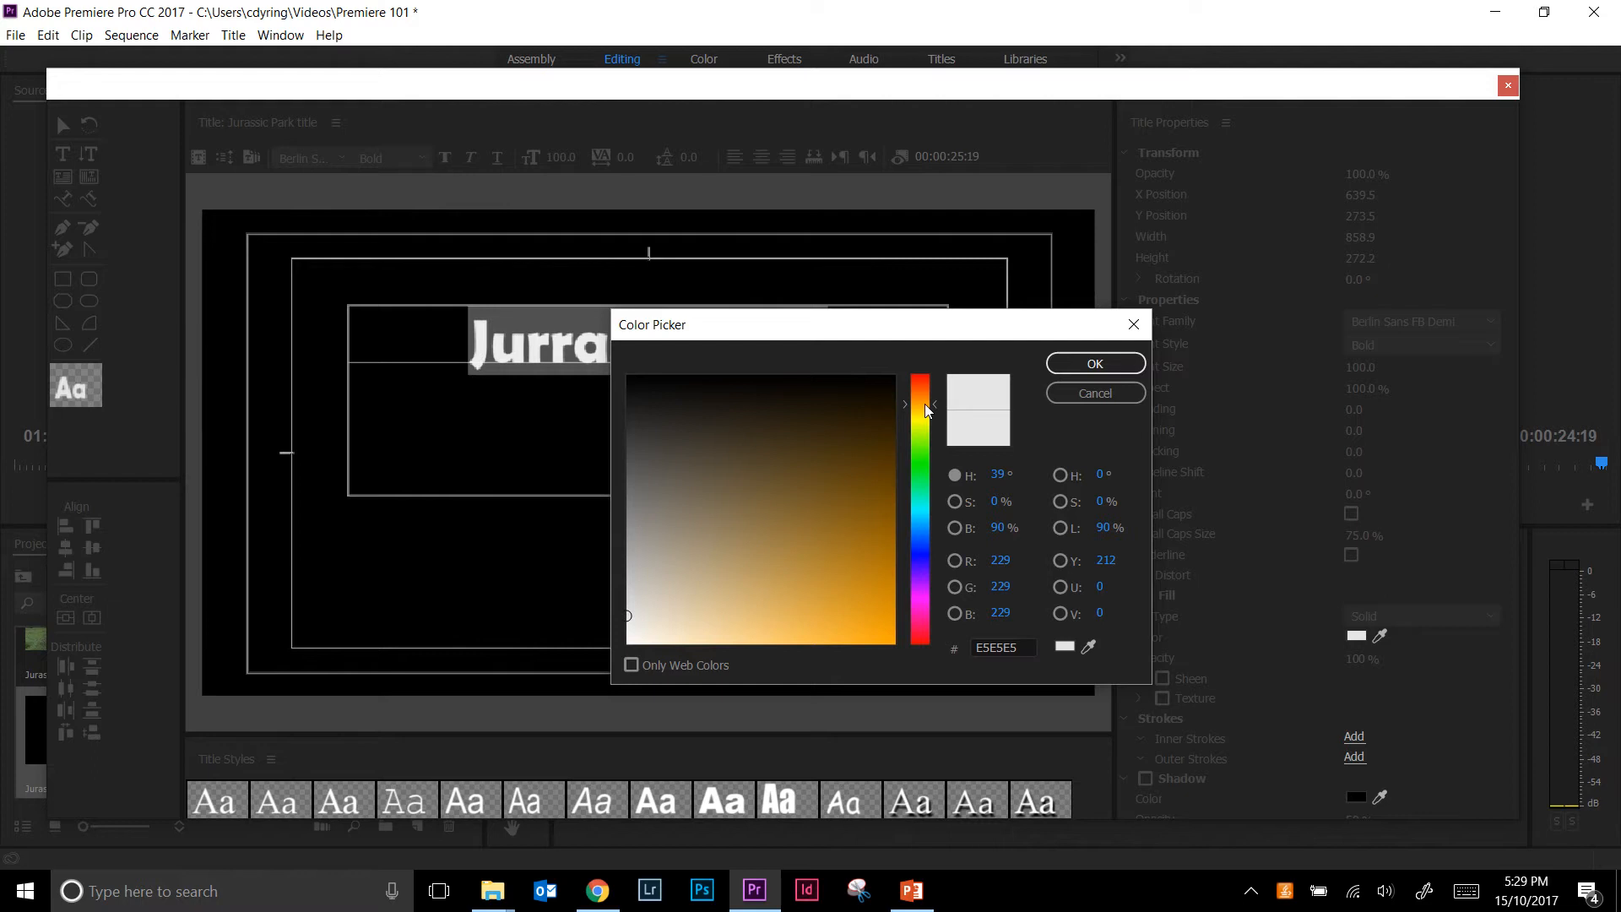
{"action": "left_click", "coordinate": [871, 648]}
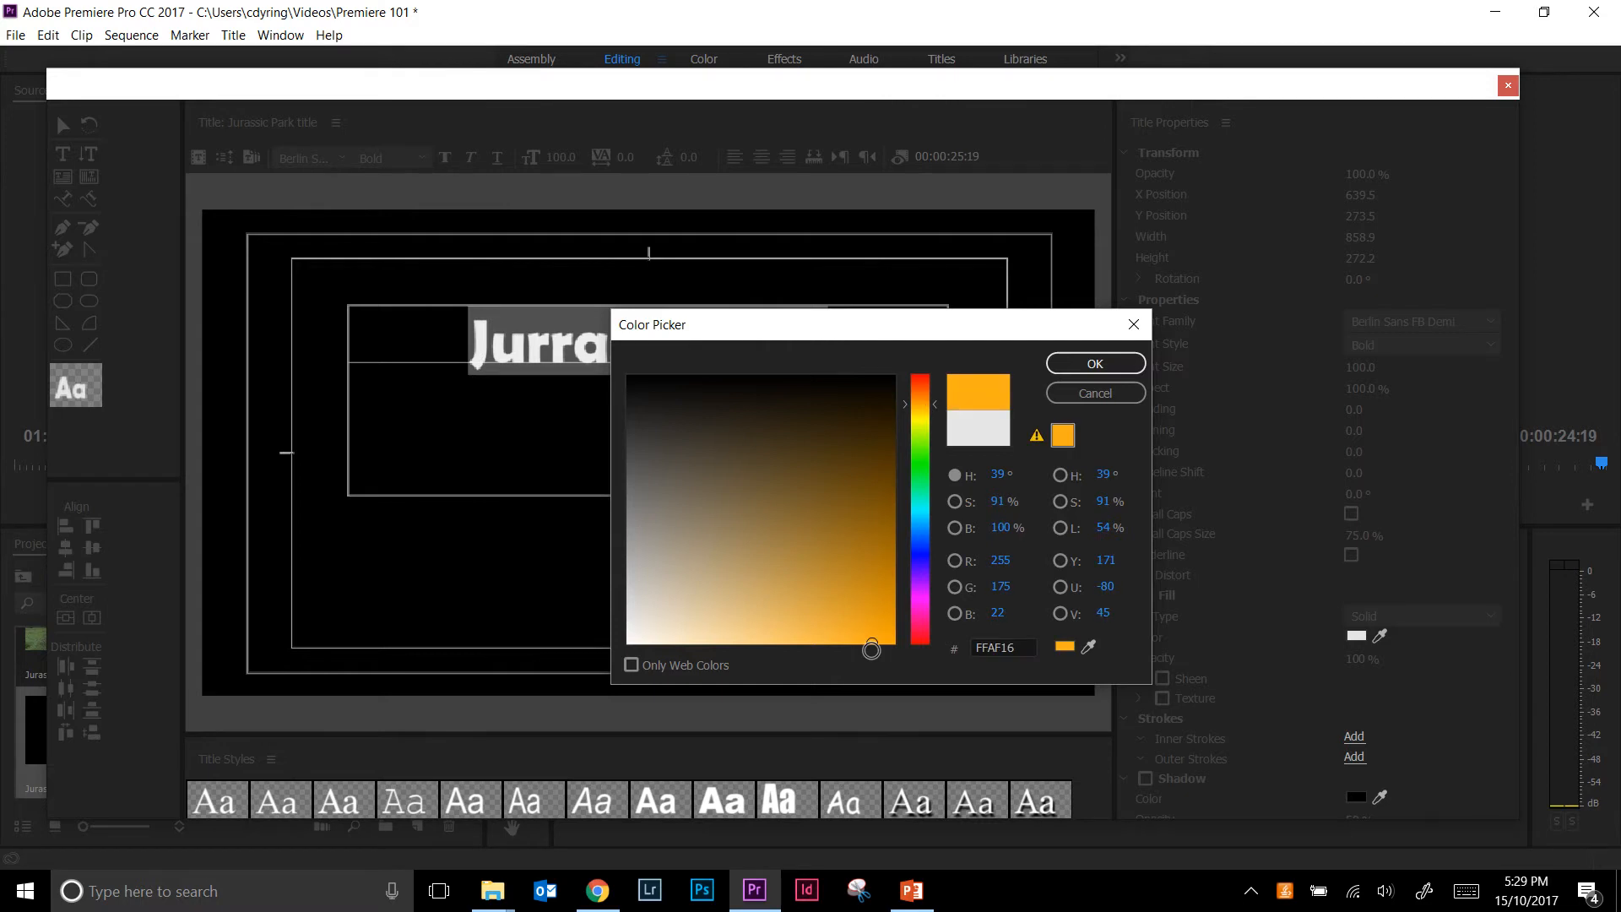
{"action": "left_click", "coordinate": [1089, 364]}
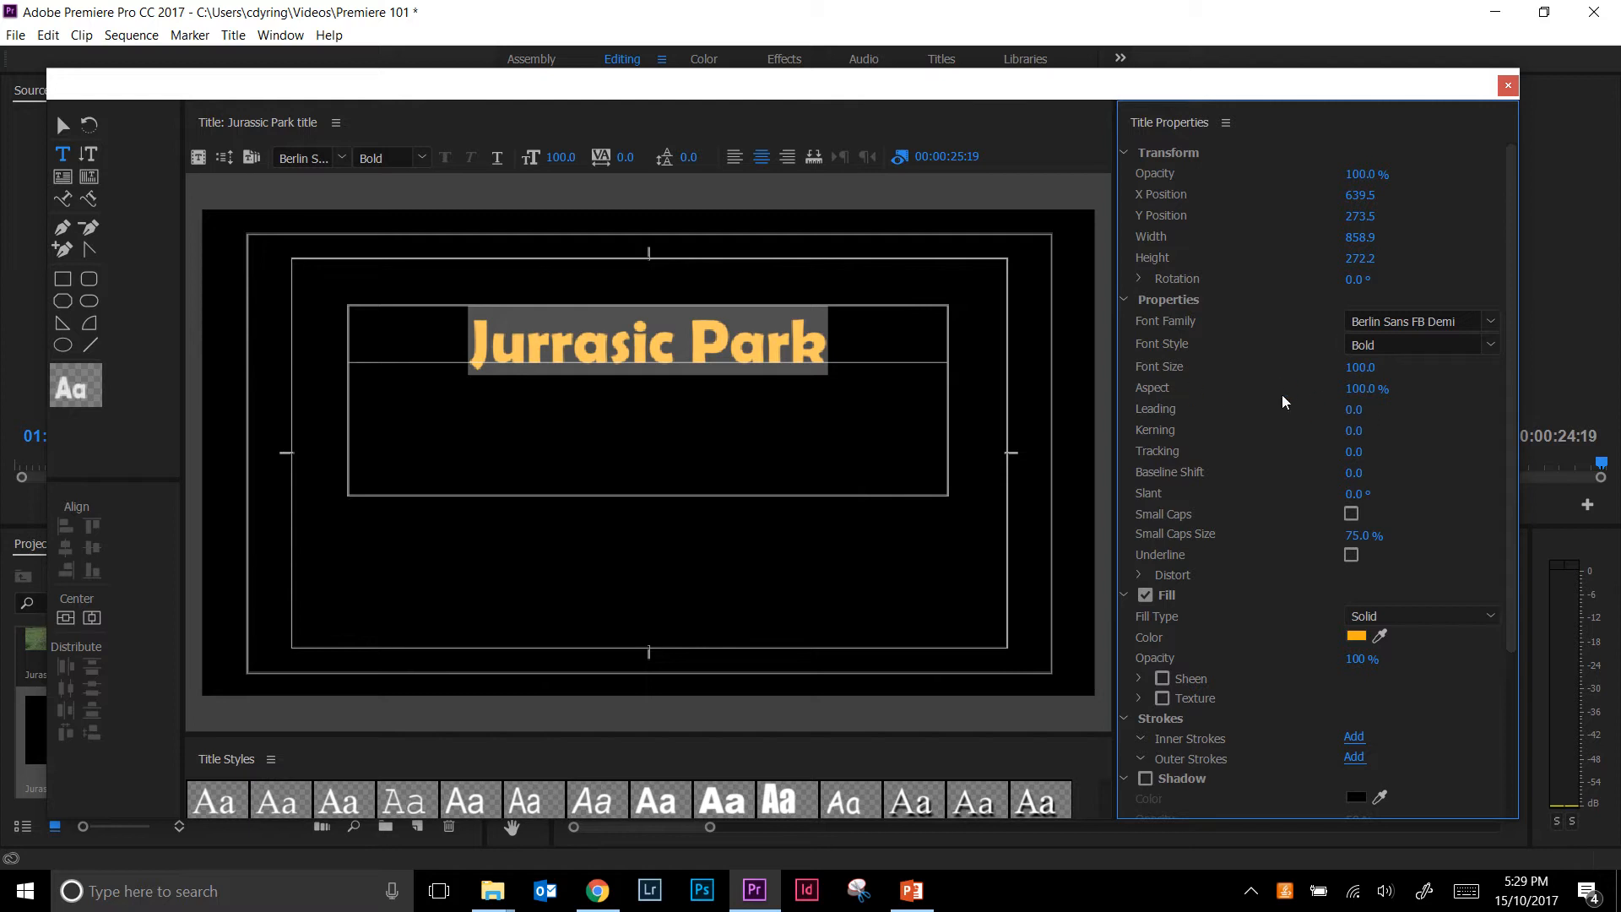
Increase the title text's font size to 120 and raise it further to 169.
{"action": "left_click", "coordinate": [1360, 367]}
{"action": "type", "text": "120"}
{"action": "key", "text": "Return"}
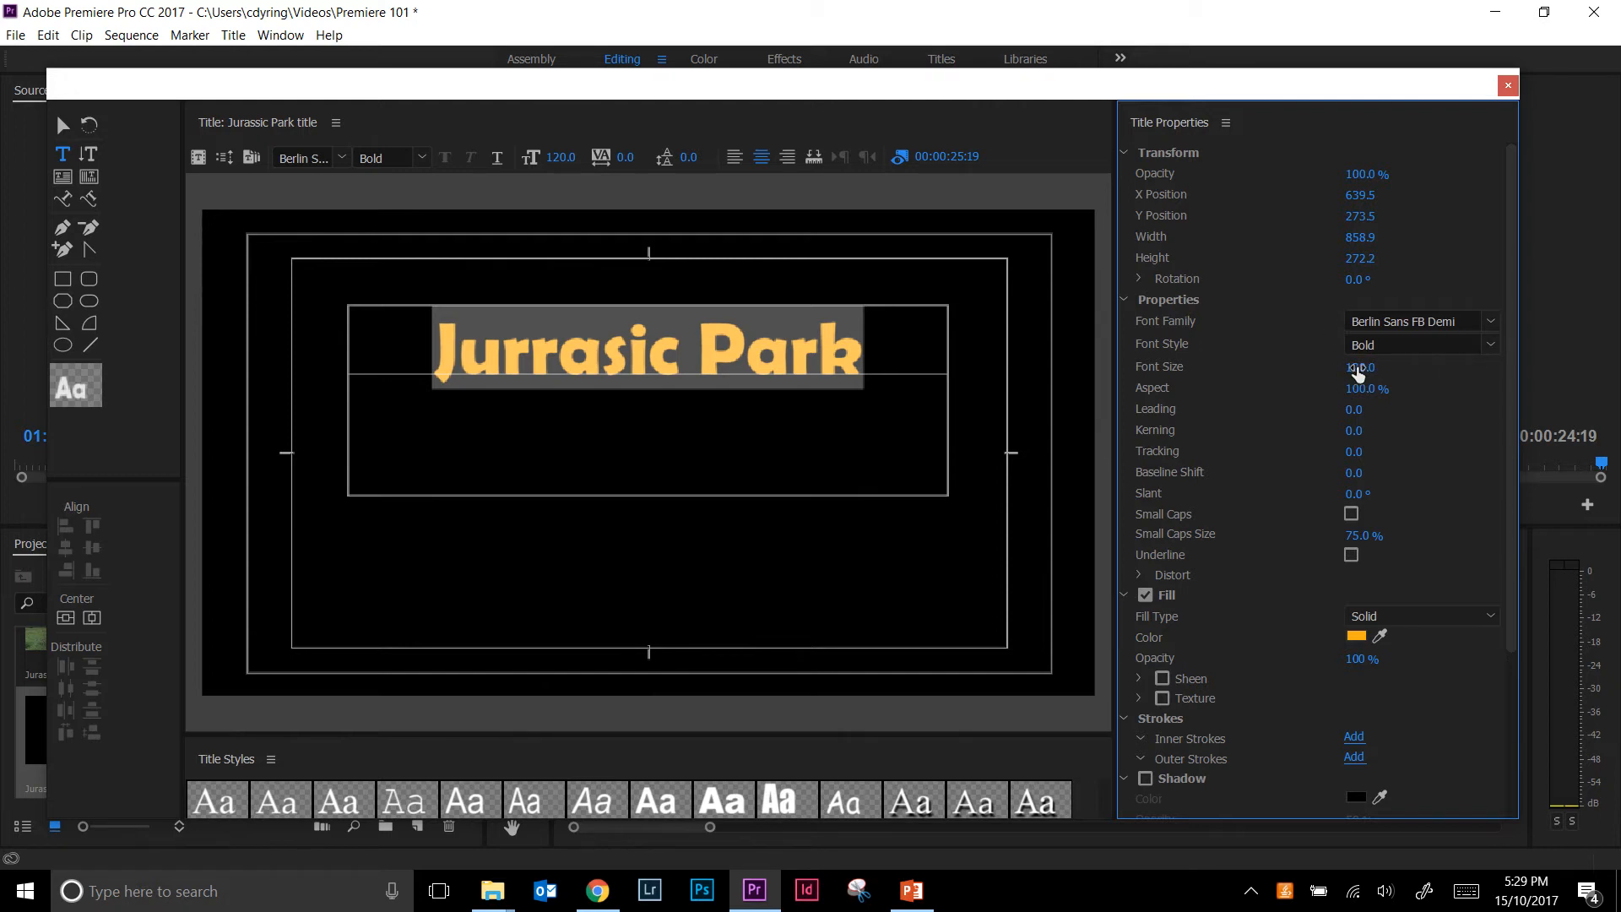
{"action": "mouse_move", "coordinate": [1356, 375]}
{"action": "left_mouse_down"}
{"action": "mouse_move", "coordinate": [1397, 376]}
{"action": "mouse_move", "coordinate": [1307, 376]}
{"action": "mouse_move", "coordinate": [1400, 375]}
{"action": "mouse_move", "coordinate": [1385, 376]}
{"action": "left_mouse_up"}
{"action": "left_click_drag", "start_coordinate": [1360, 367], "coordinate": [1371, 367]}
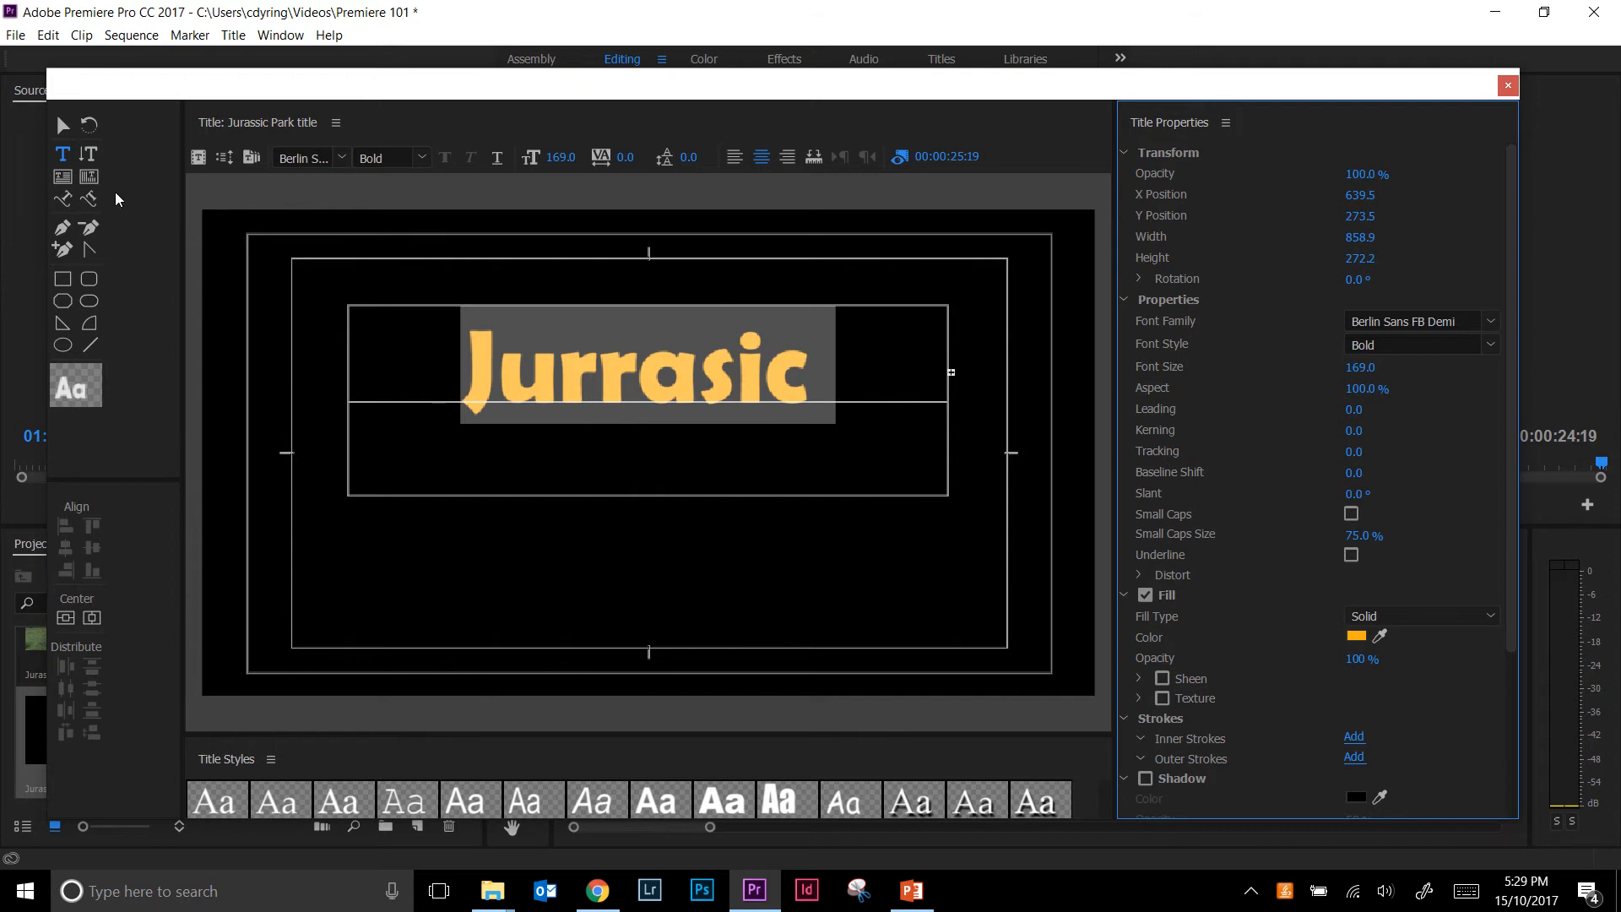
Widen the text box to about 912 so the title fits one line, and move it to the frame's centre at about X 642, Y 387.
{"action": "left_click", "coordinate": [62, 125]}
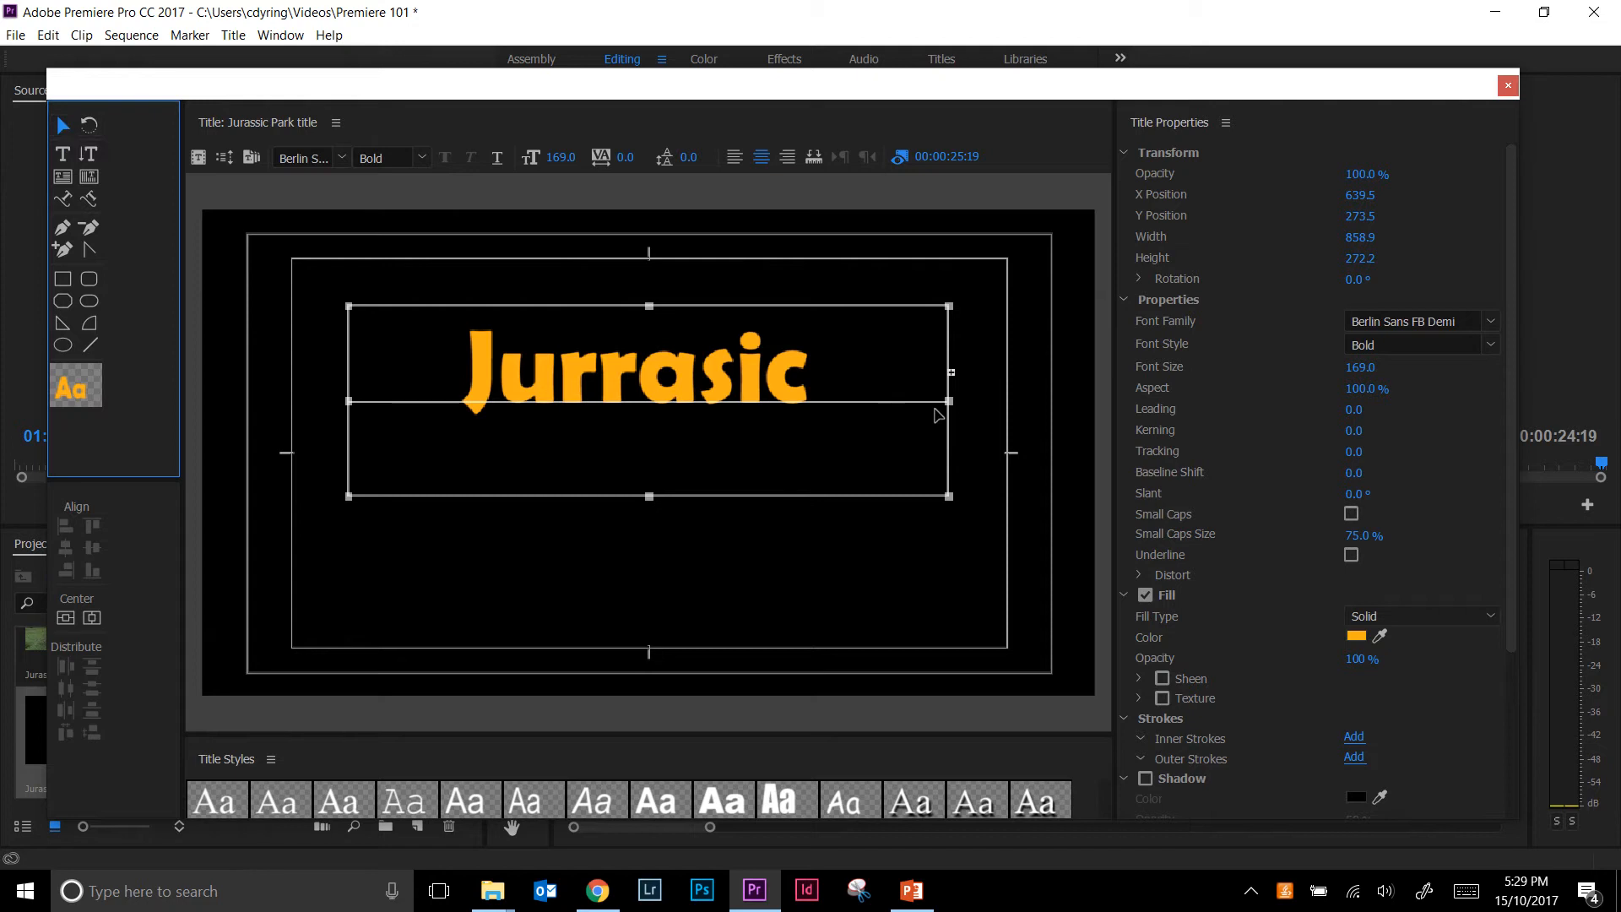
{"action": "left_click_drag", "start_coordinate": [949, 400], "coordinate": [988, 395]}
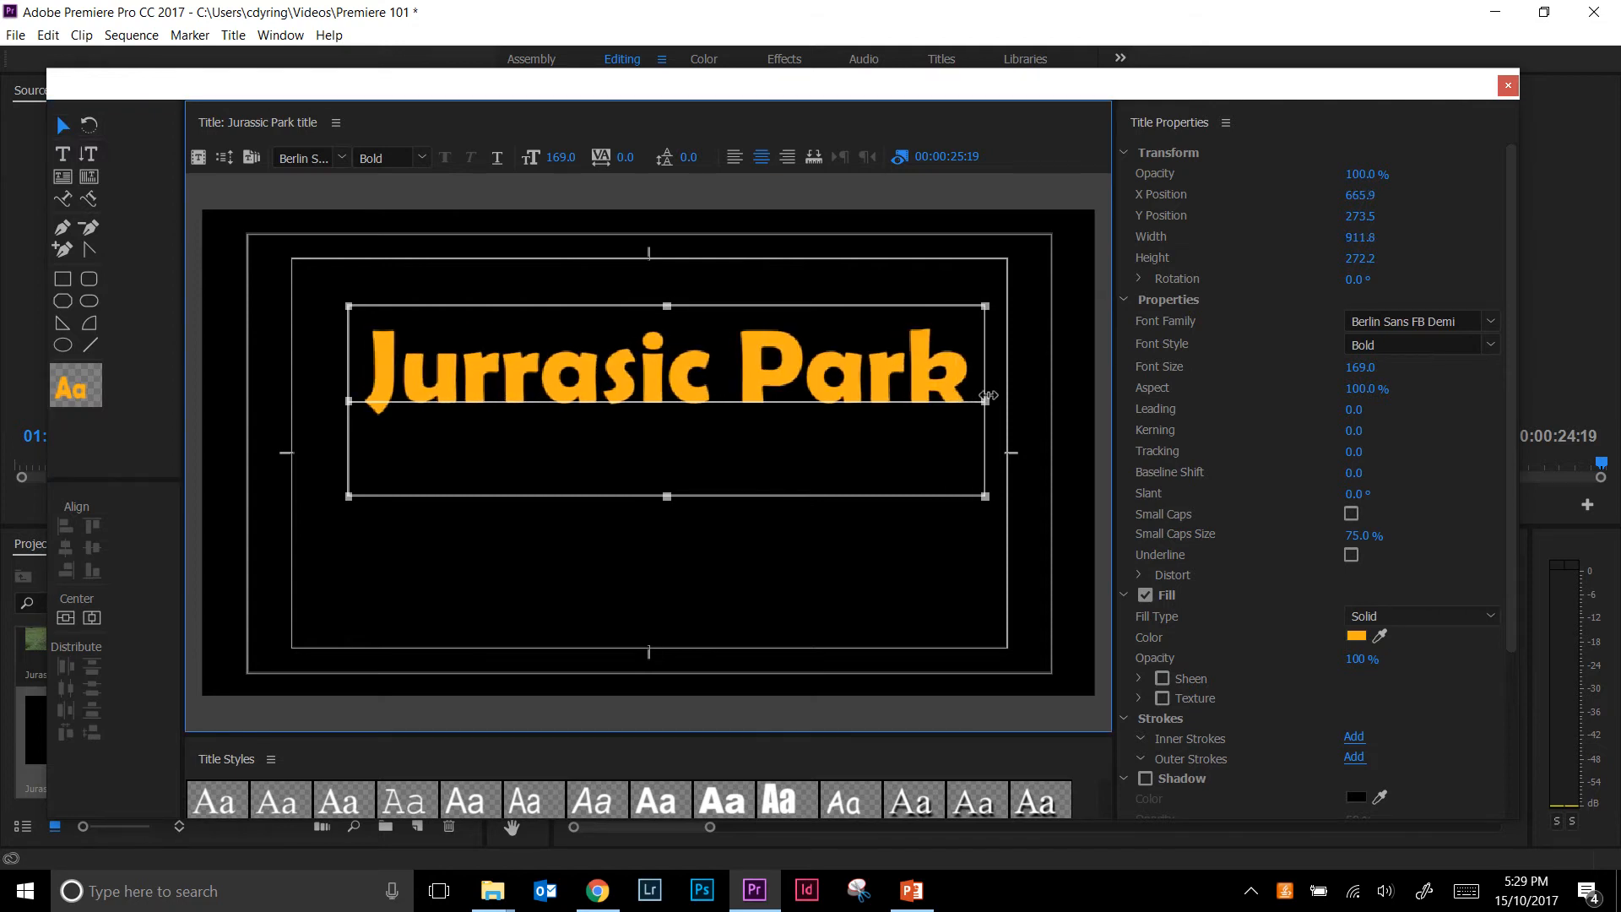
{"action": "left_click_drag", "start_coordinate": [774, 378], "coordinate": [744, 376]}
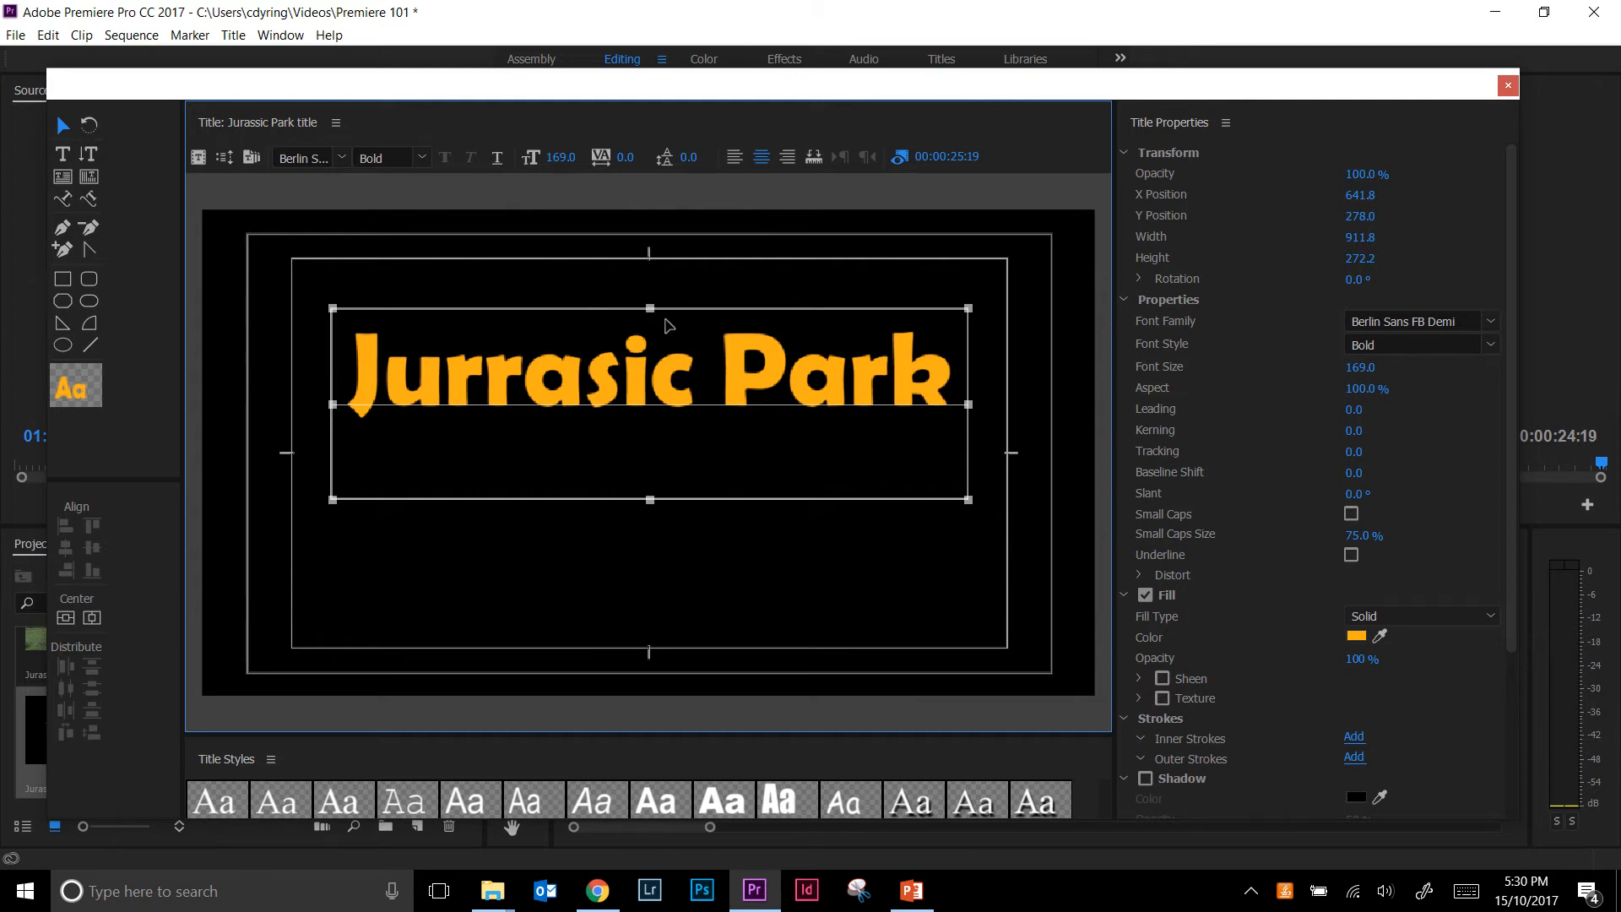
{"action": "left_click_drag", "start_coordinate": [664, 384], "coordinate": [664, 459]}
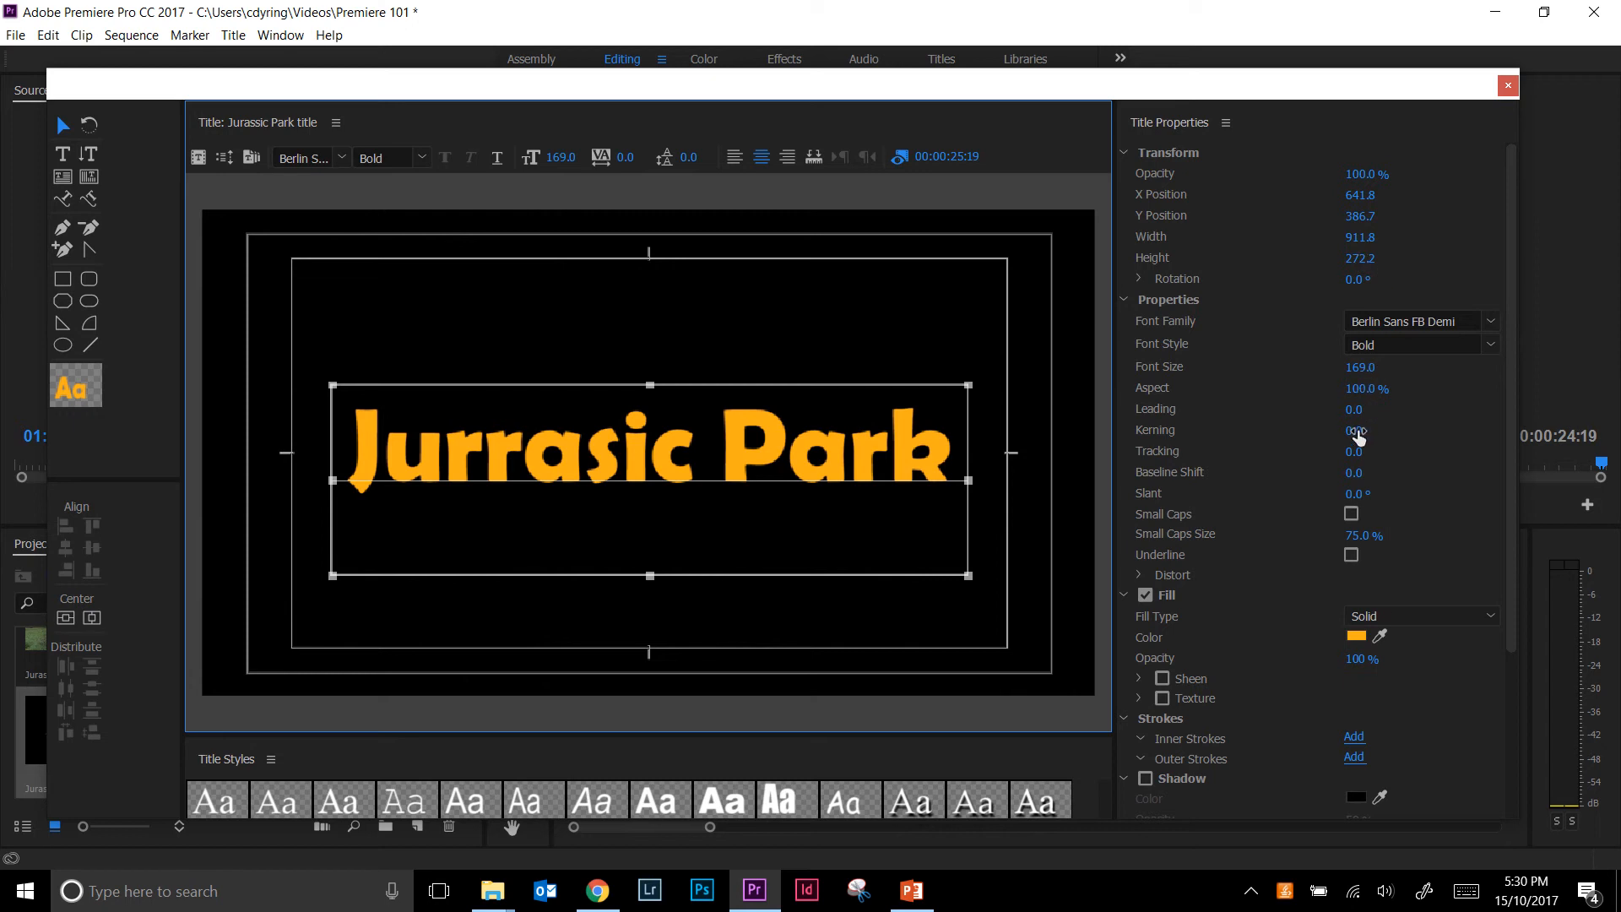
Set the title's leading to 2, kerning to -4 and tracking to 3, and close the title editor.
{"action": "left_click_drag", "start_coordinate": [1357, 435], "coordinate": [1392, 435]}
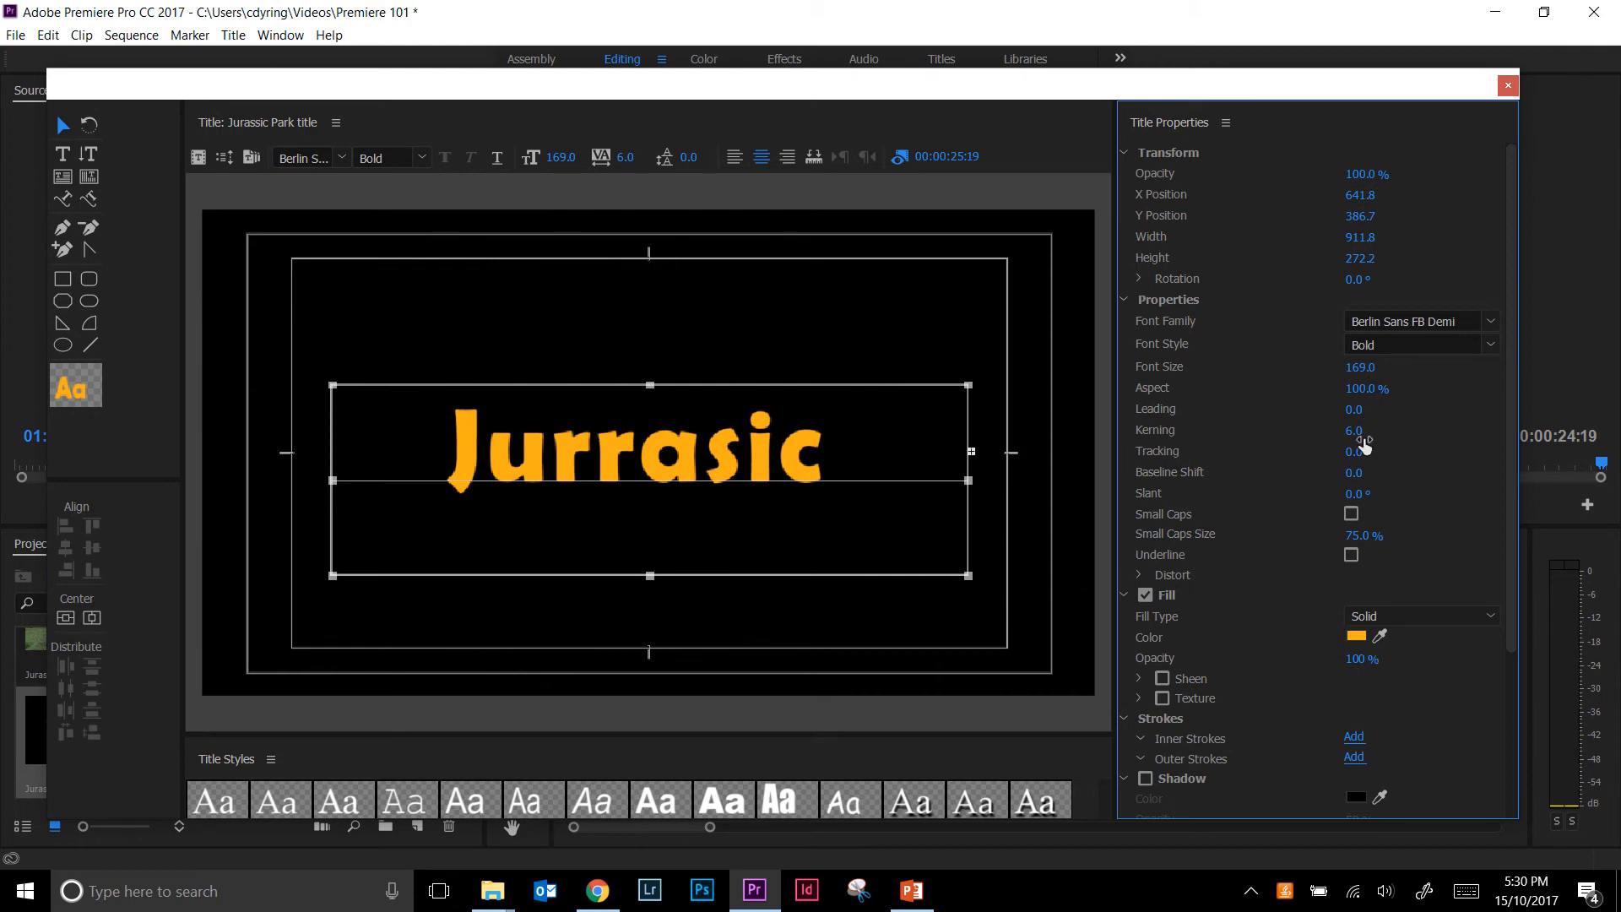
{"action": "left_click_drag", "start_coordinate": [1350, 432], "coordinate": [1359, 451]}
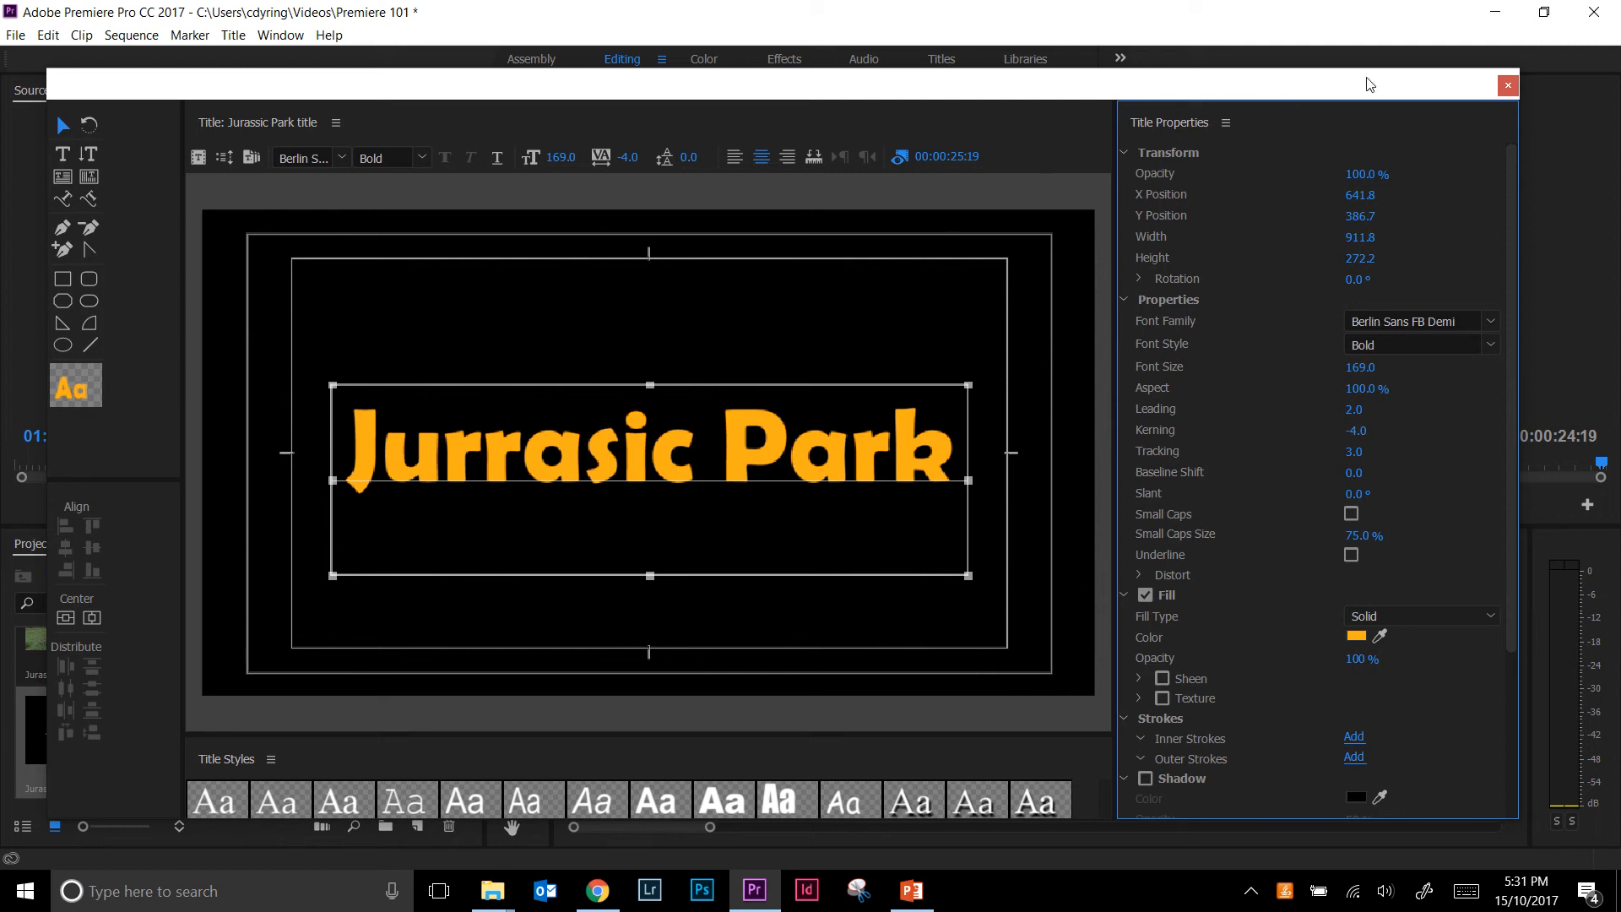
{"action": "left_click", "coordinate": [1509, 87]}
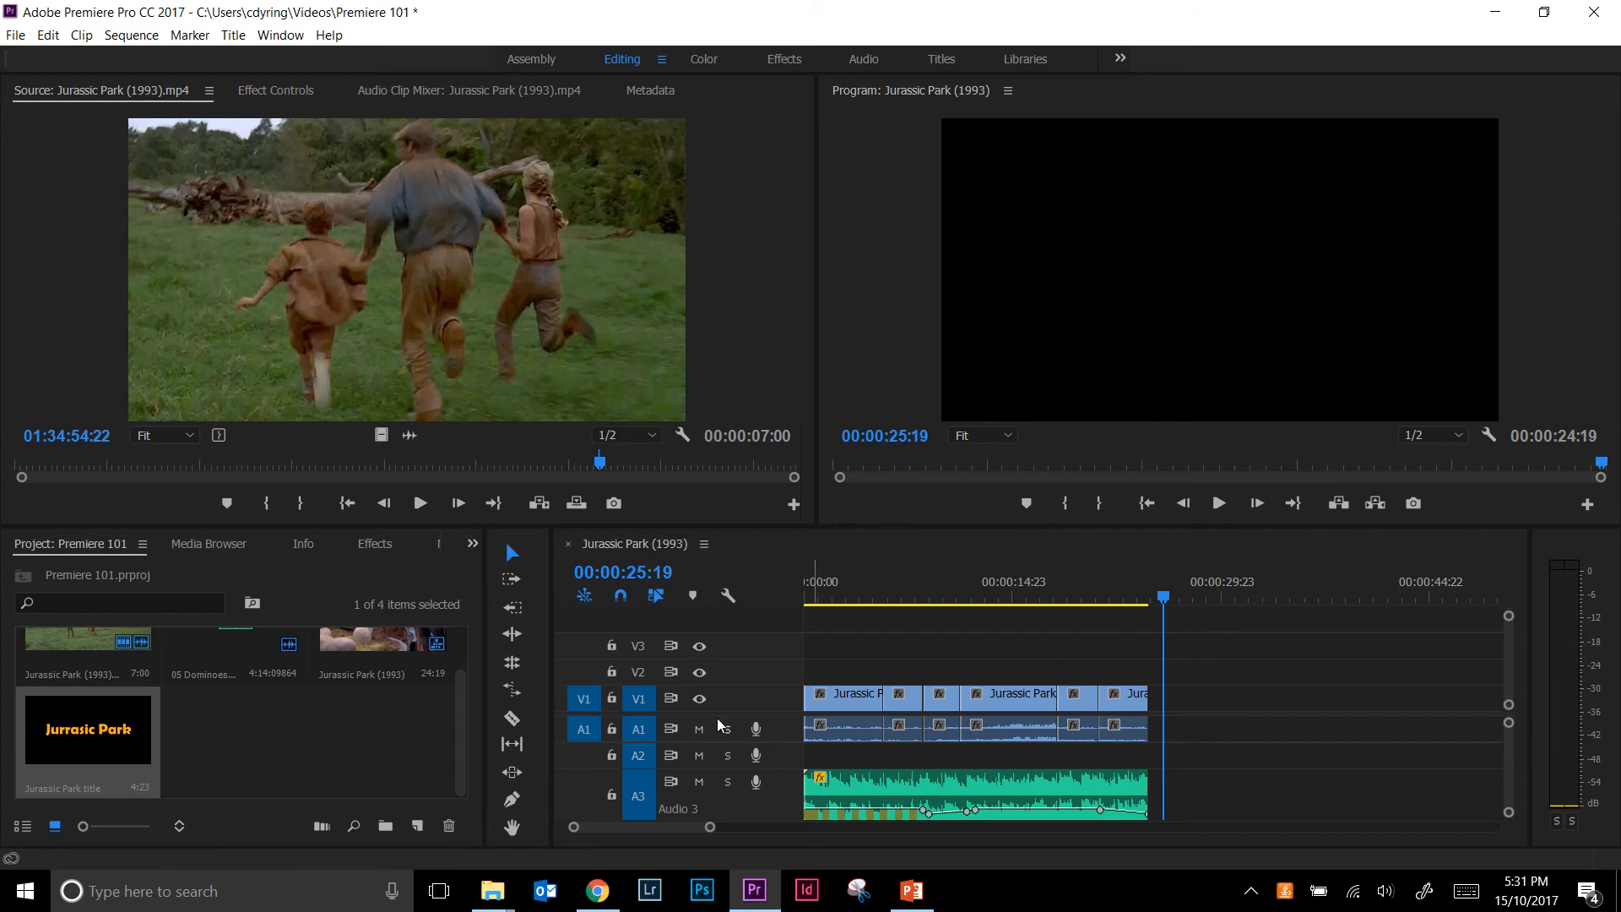
Place the Jurassic Park title on track V1 directly after the last video clip and preview it at 00:00:26:15.
{"action": "left_click", "coordinate": [94, 721]}
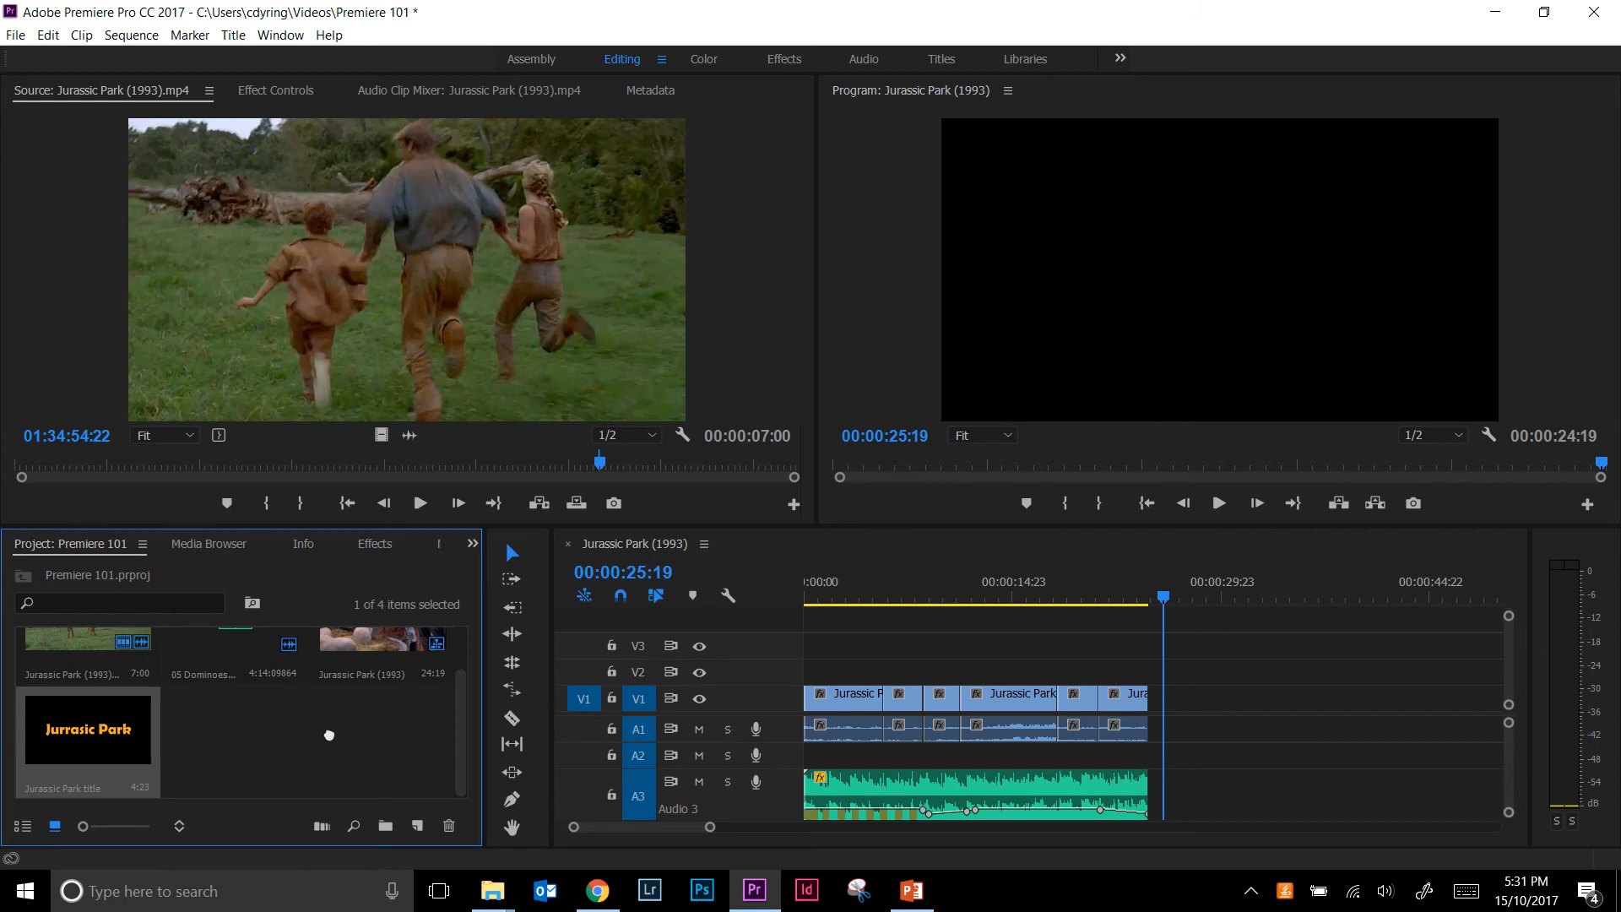
{"action": "left_click_drag", "start_coordinate": [329, 734], "coordinate": [1152, 709]}
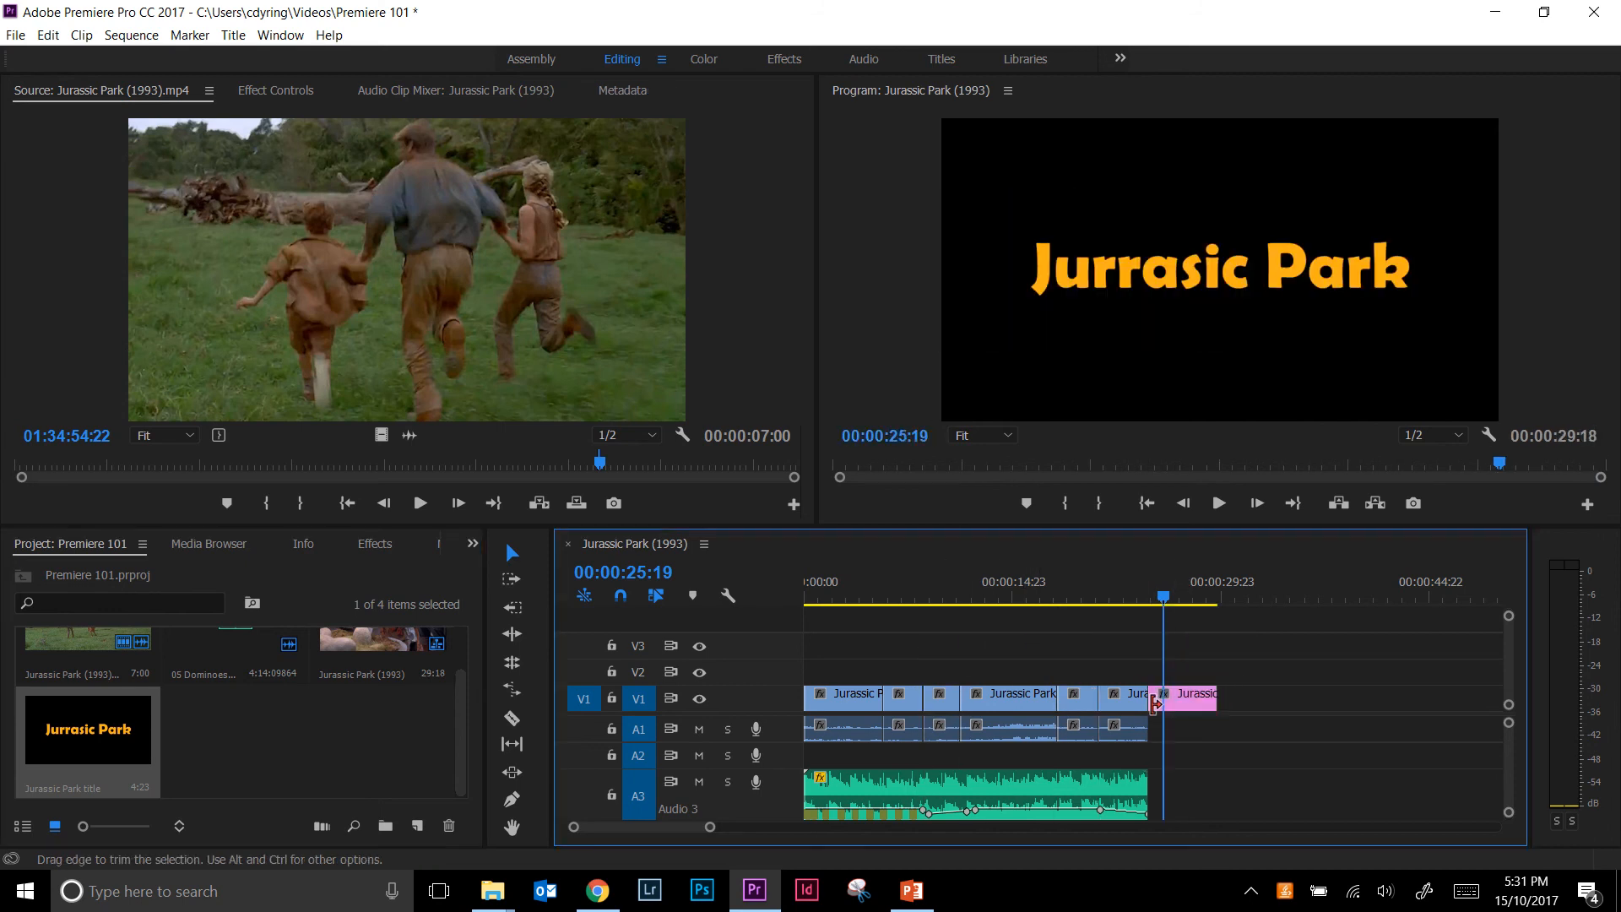
{"action": "left_click_drag", "start_coordinate": [1164, 601], "coordinate": [1175, 601]}
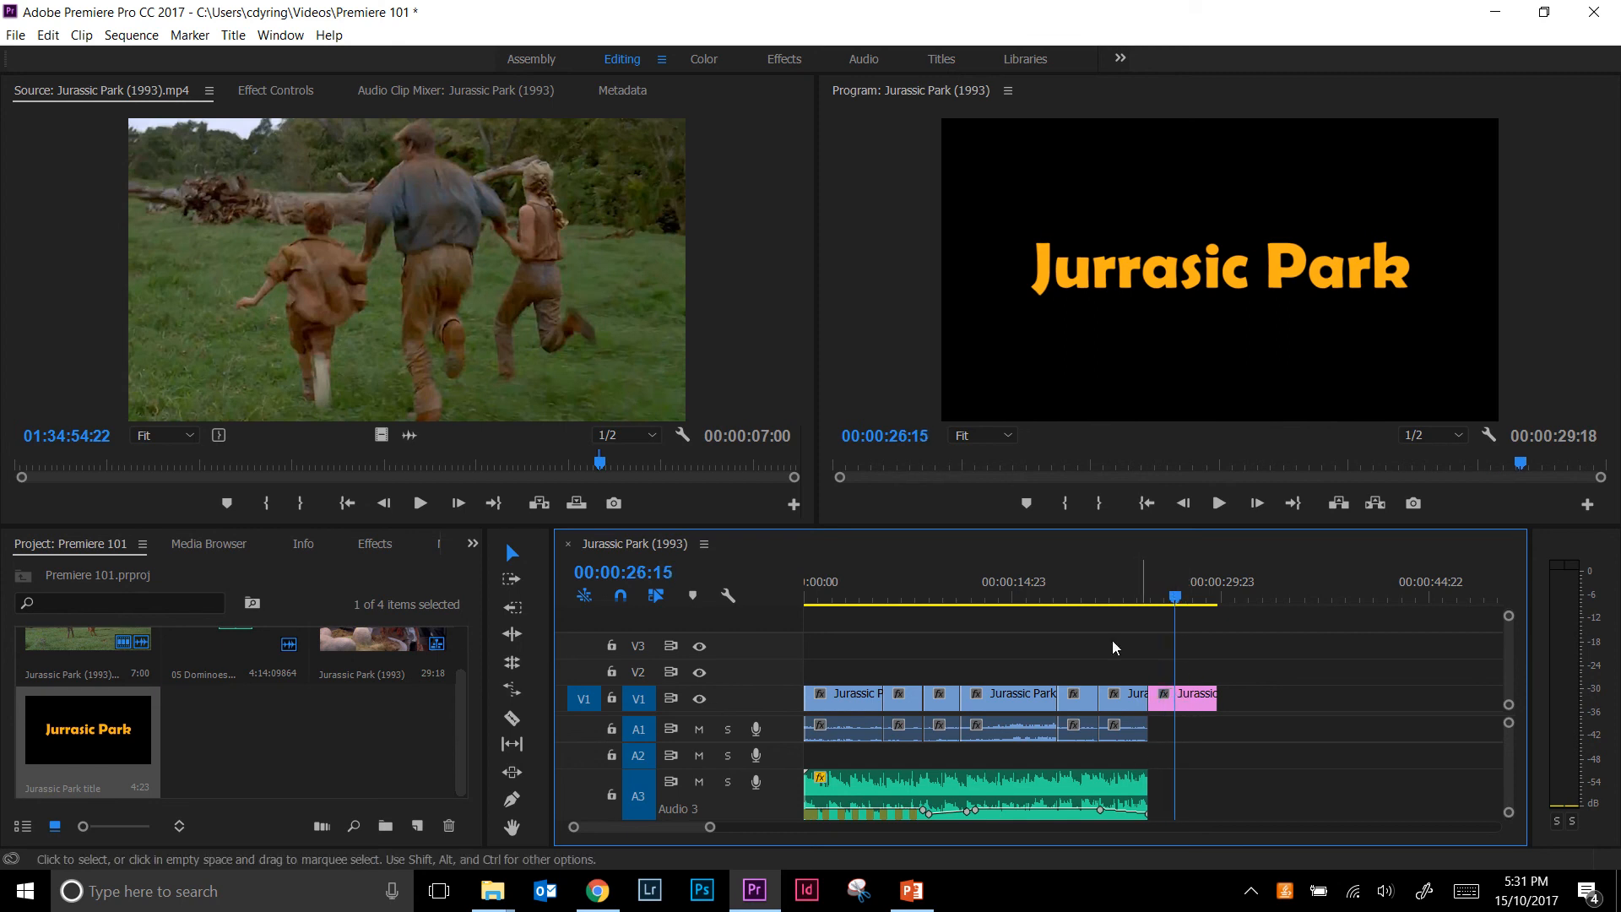
Move the title clip over the fourth video clip, first on track V3 and finally on V2, previewing the overlay at 00:00:15:08.
{"action": "left_click_drag", "start_coordinate": [1180, 705], "coordinate": [1179, 652]}
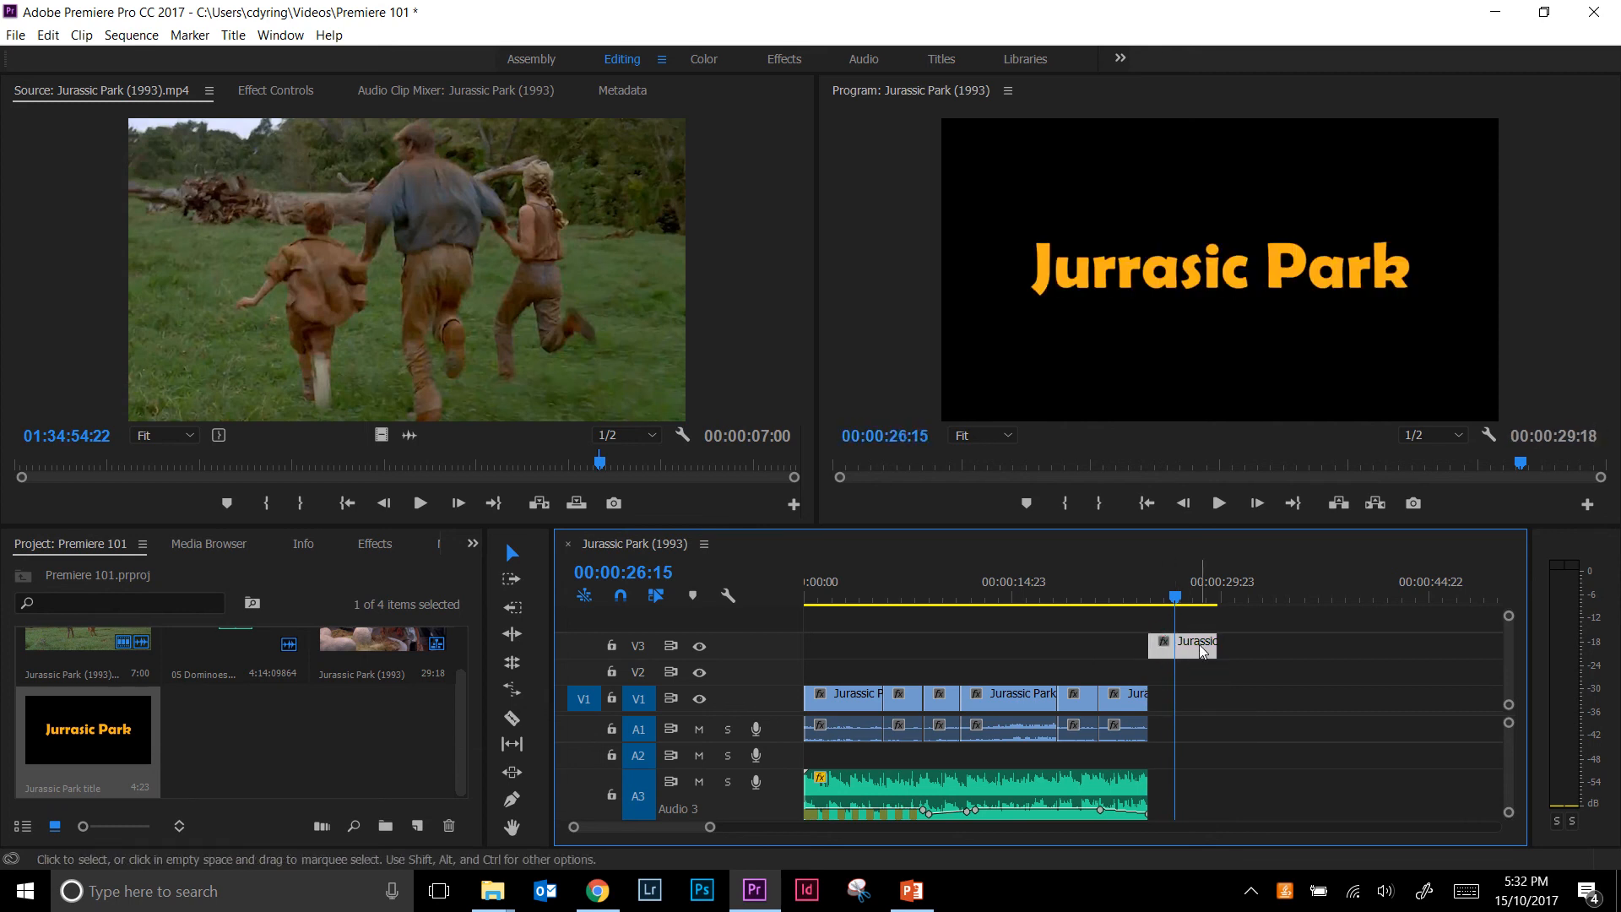
{"action": "left_click_drag", "start_coordinate": [1203, 650], "coordinate": [1043, 650]}
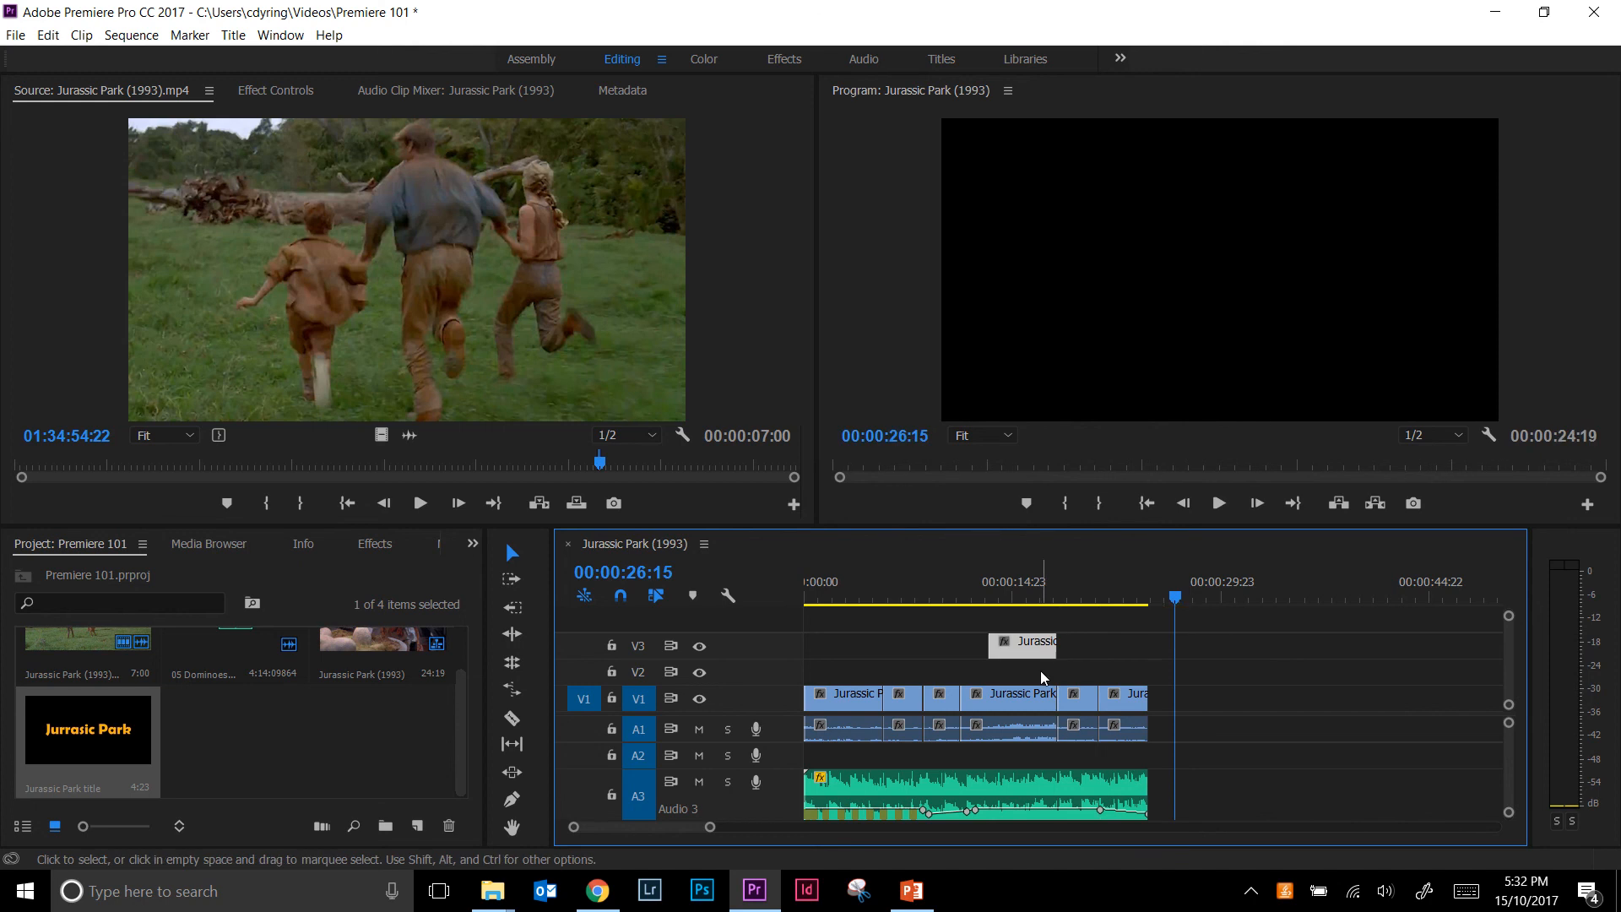
{"action": "left_click", "coordinate": [1018, 597]}
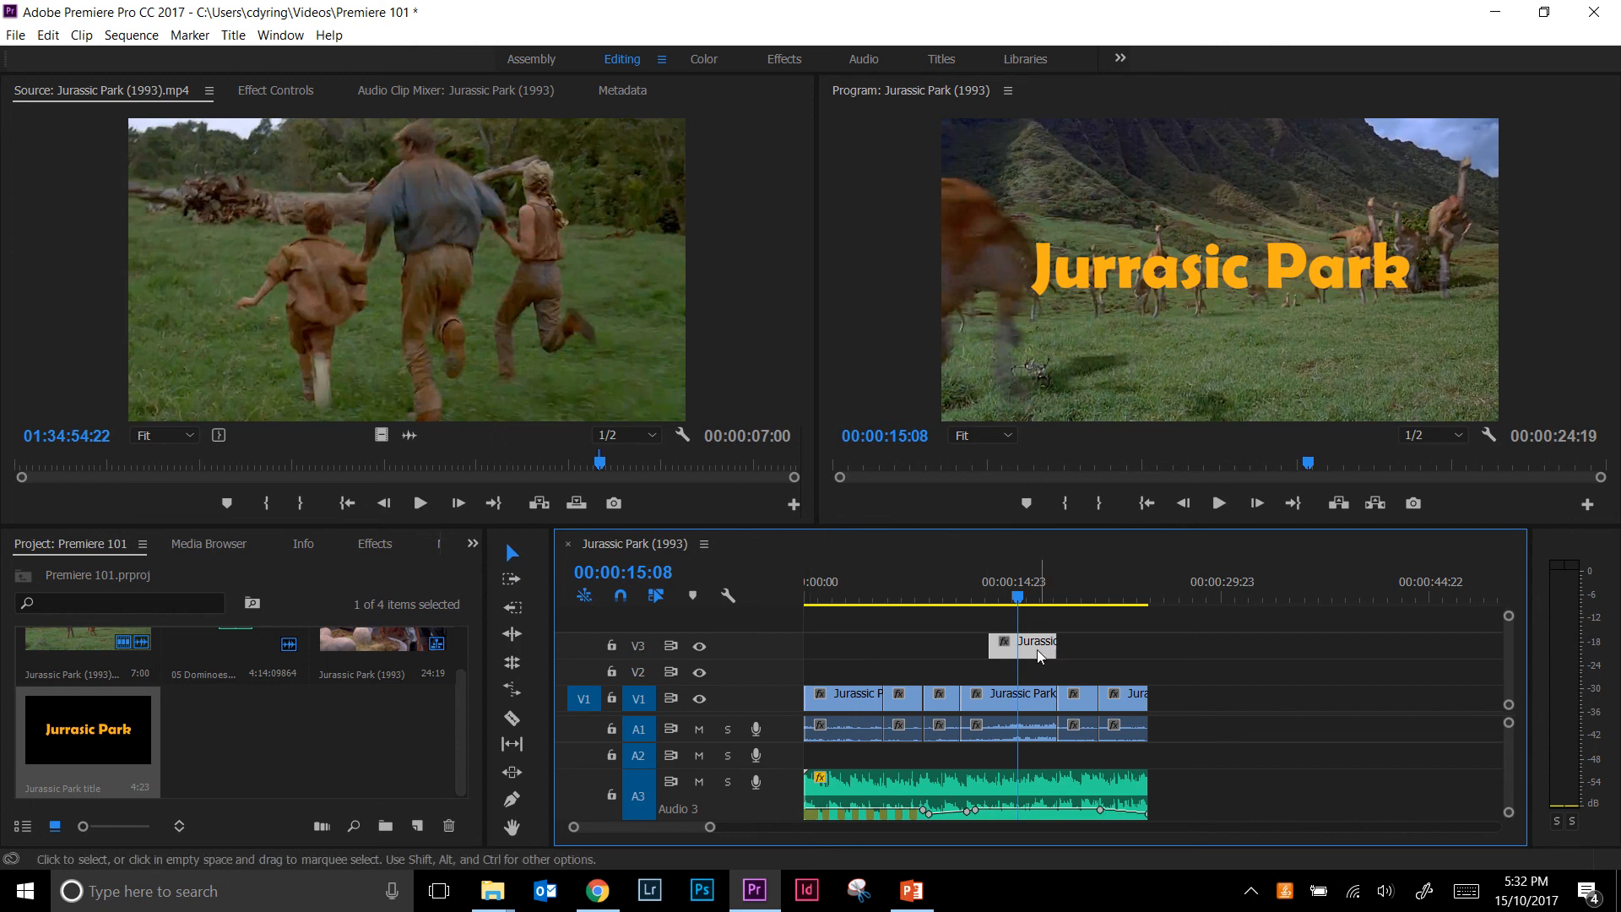
{"action": "left_click_drag", "start_coordinate": [1039, 656], "coordinate": [1031, 685]}
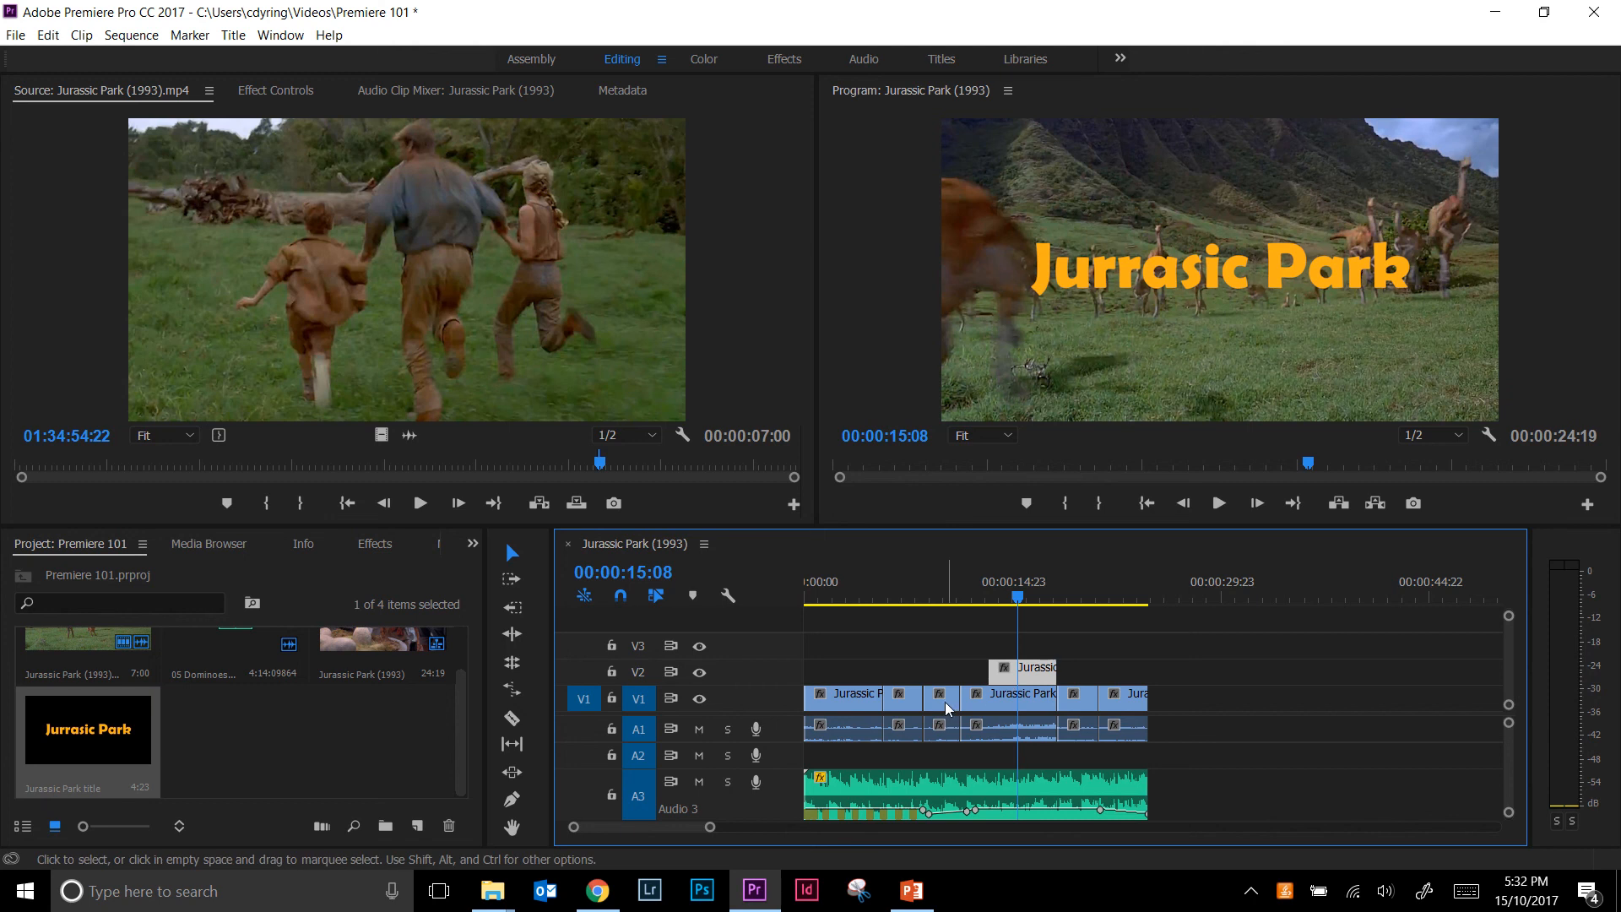
Try placing the third video clip on track V3 above the title, and undo the move.
{"action": "left_click_drag", "start_coordinate": [944, 712], "coordinate": [1013, 623]}
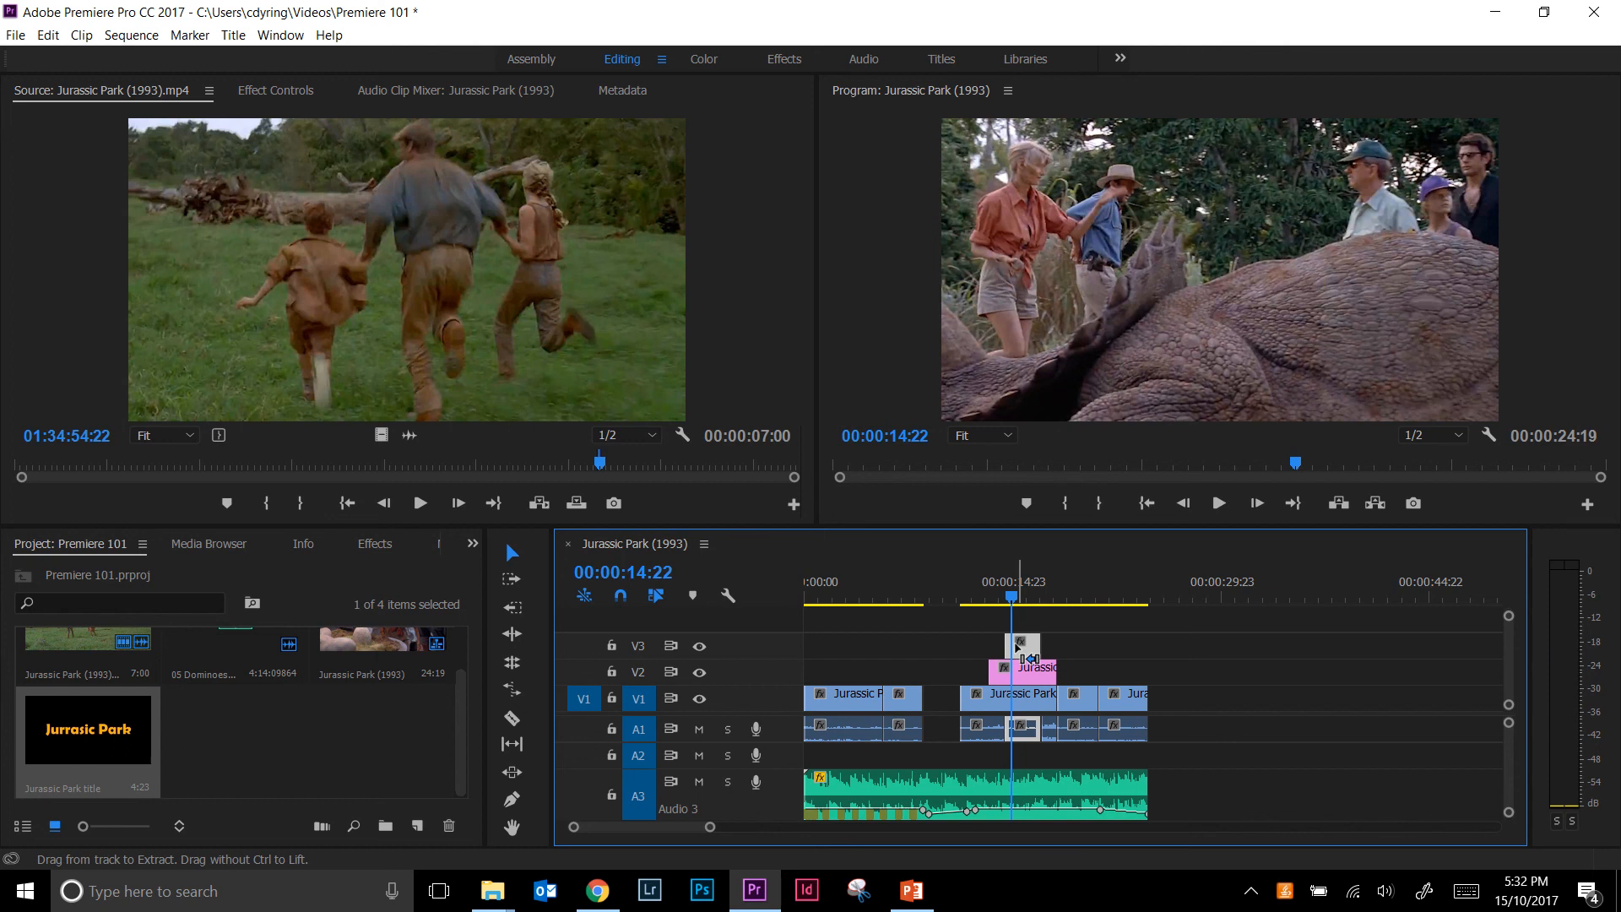
{"action": "key", "text": "ctrl+z"}
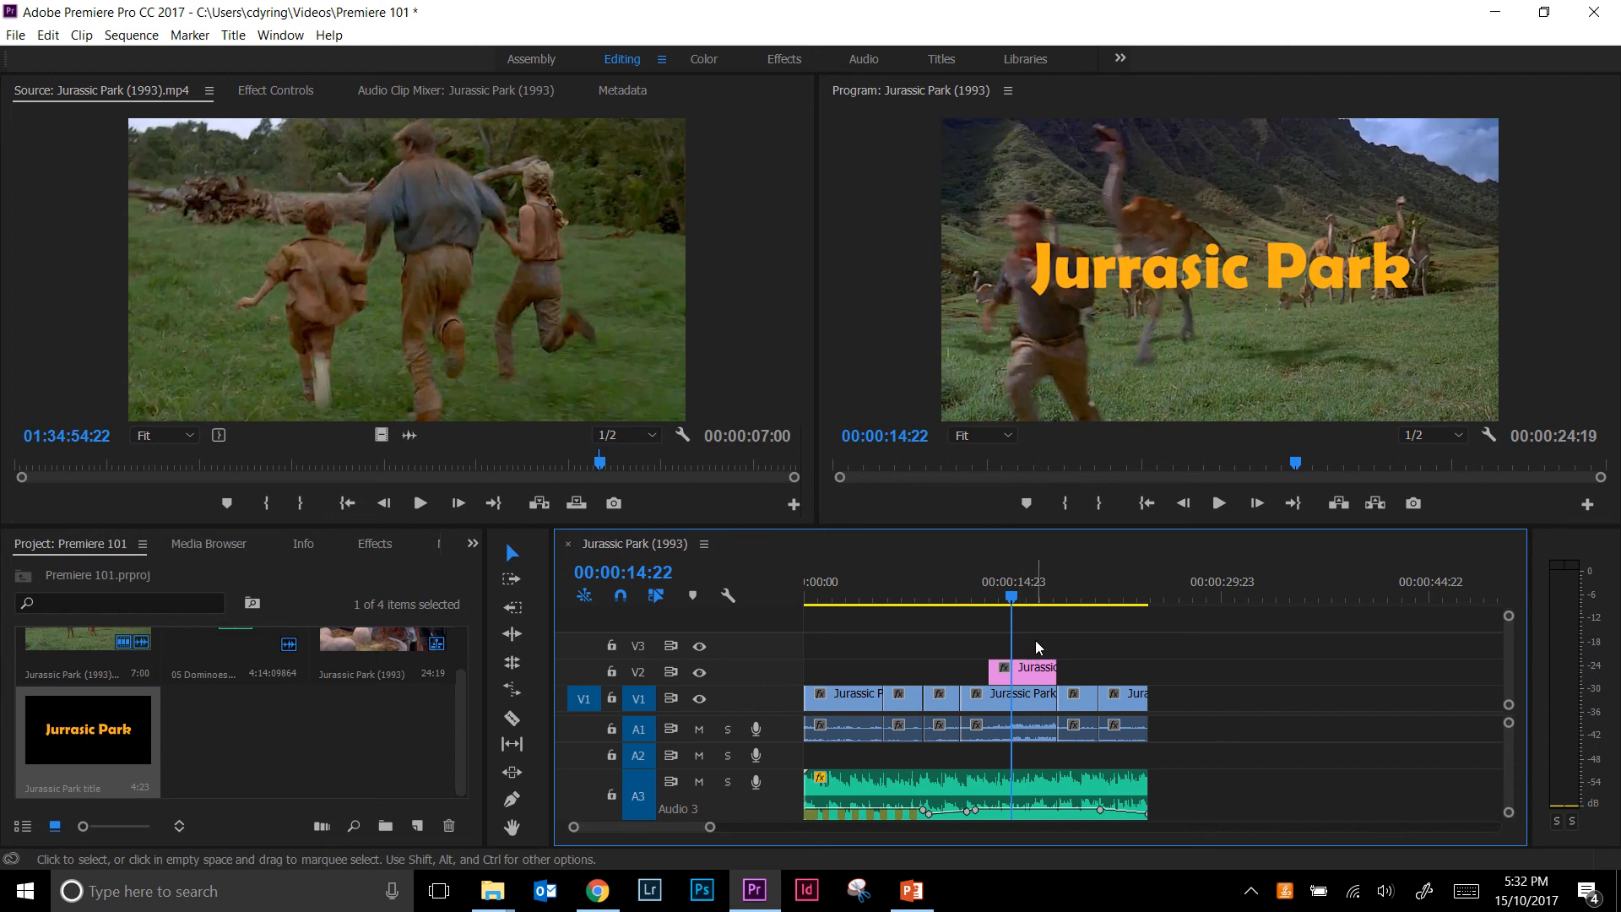